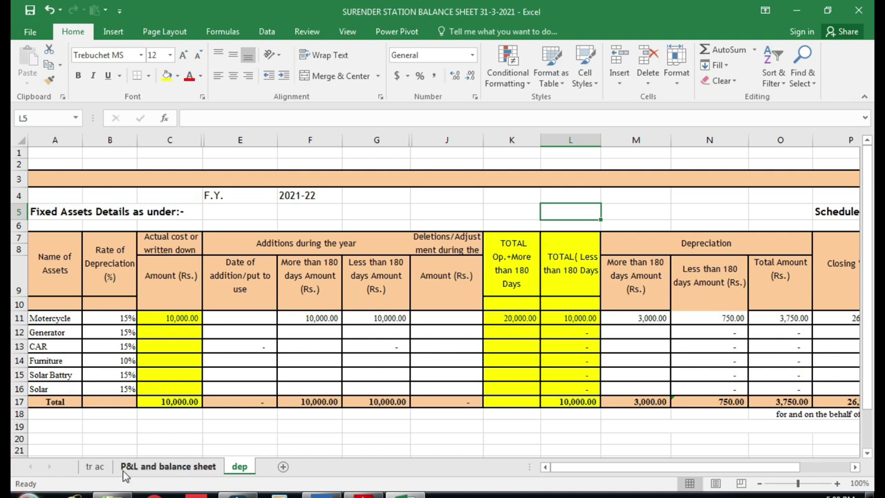
- Trace the P&L's 3,750.00 Depreciation (B49 =+dep!O17) to the dep sheet's O17 total, then bring up the rates PDF
{"action": "left_click", "coordinate": [87, 468]}
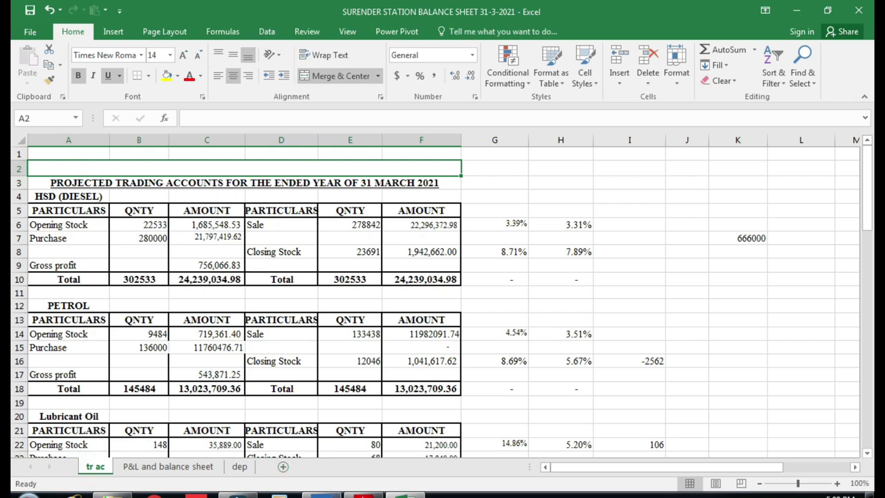
{"action": "left_click", "coordinate": [168, 467]}
{"action": "scroll", "coordinate": [230, 348], "scroll_direction": "up", "scroll_amount": 1}
{"action": "scroll", "coordinate": [230, 346], "scroll_direction": "down", "scroll_amount": 12}
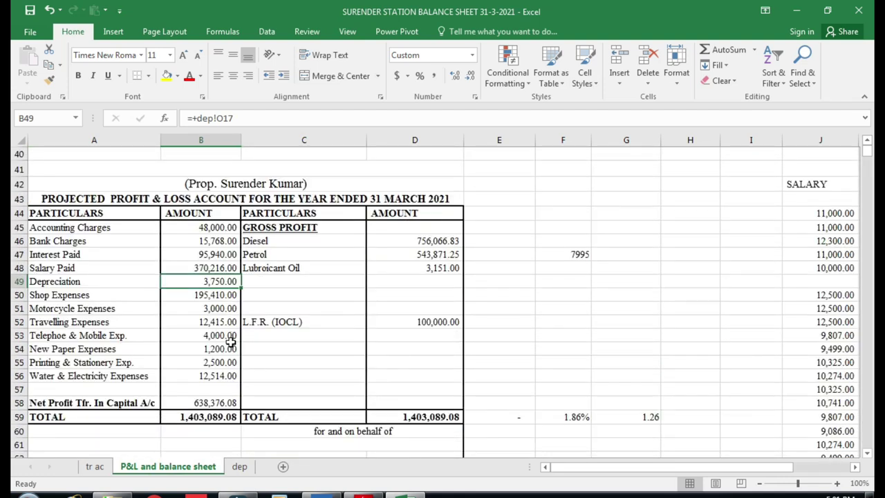
{"action": "left_click", "coordinate": [239, 467]}
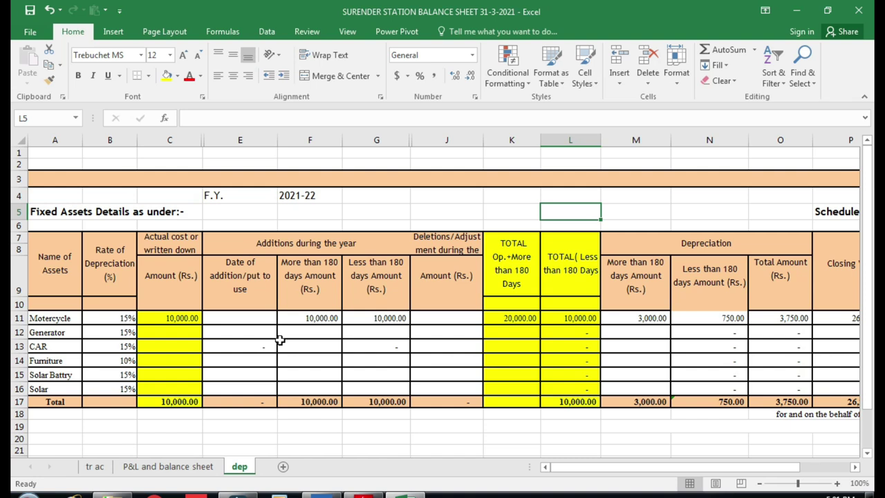
{"action": "left_click", "coordinate": [779, 406]}
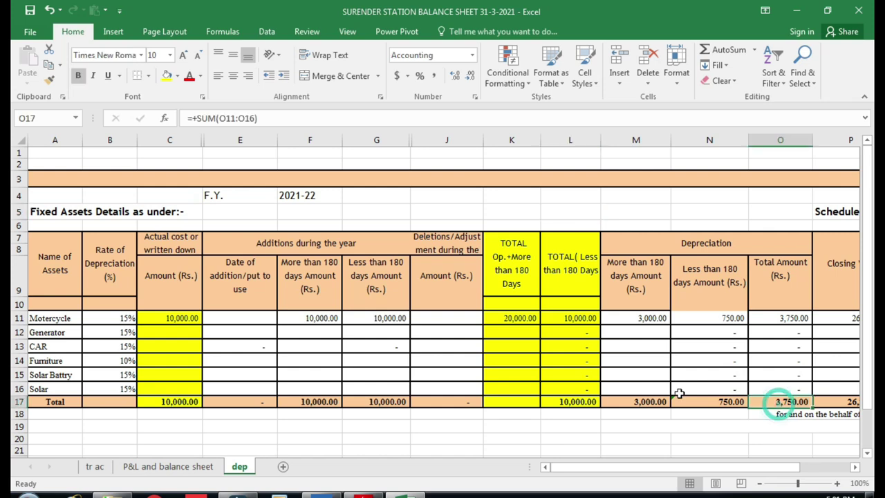
{"action": "left_click", "coordinate": [337, 494]}
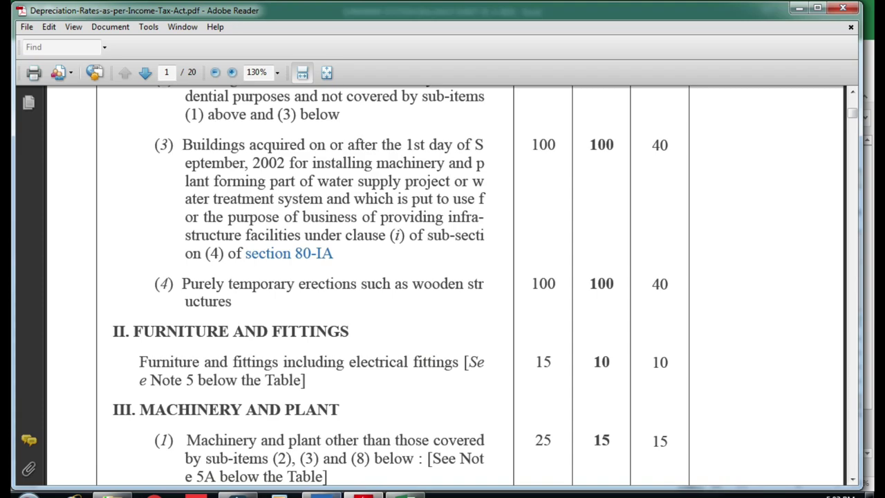
{"action": "left_click", "coordinate": [336, 496]}
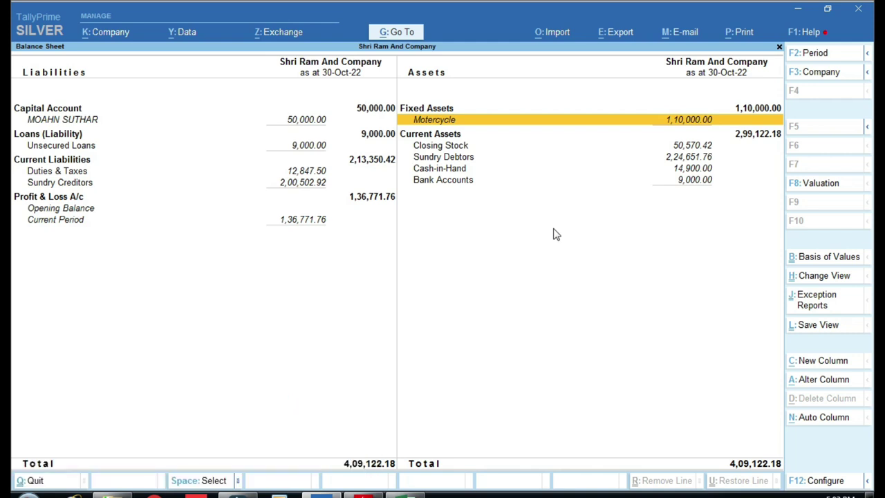
{"action": "left_click", "coordinate": [409, 495]}
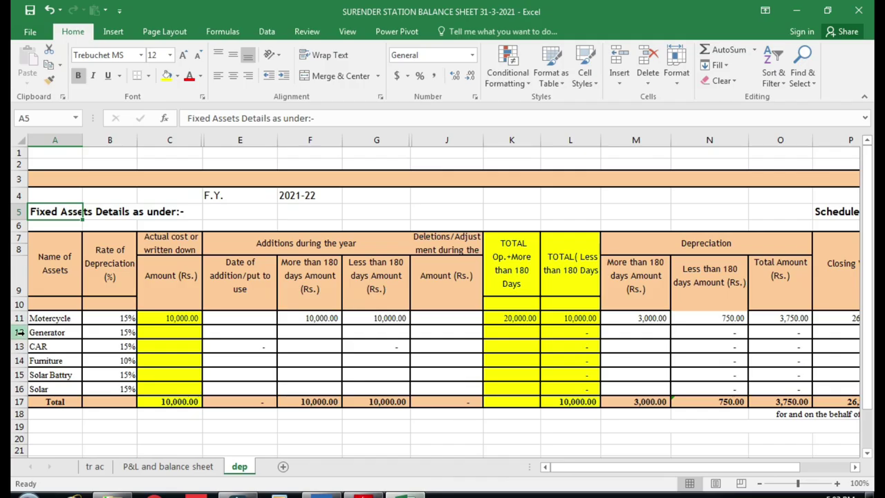
{"action": "left_click", "coordinate": [73, 318]}
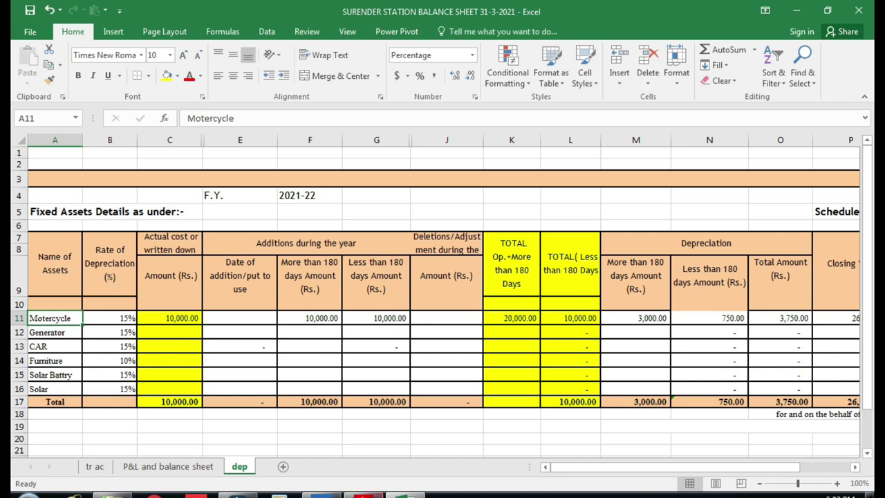
{"action": "left_click", "coordinate": [363, 495]}
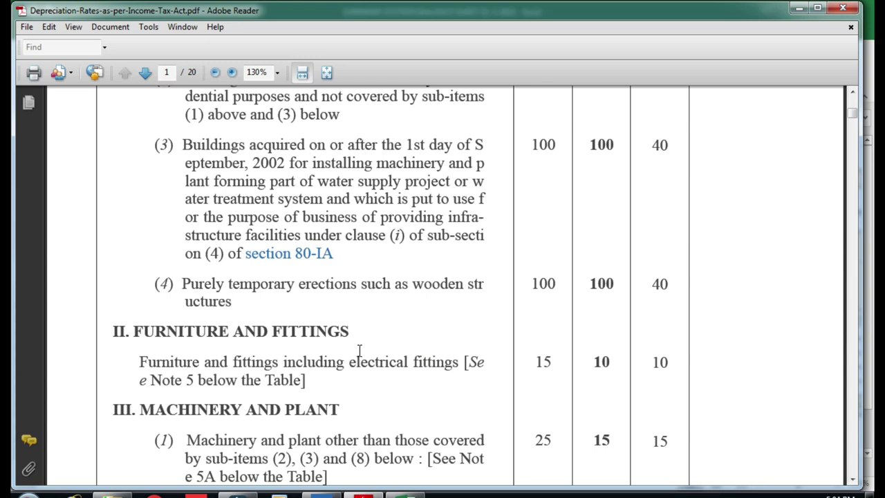
{"action": "left_click", "coordinate": [409, 495]}
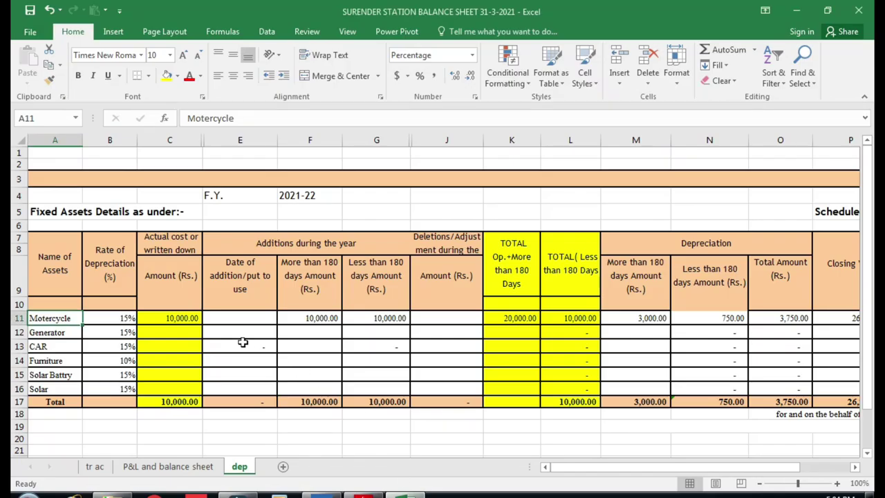
{"action": "left_click", "coordinate": [233, 321]}
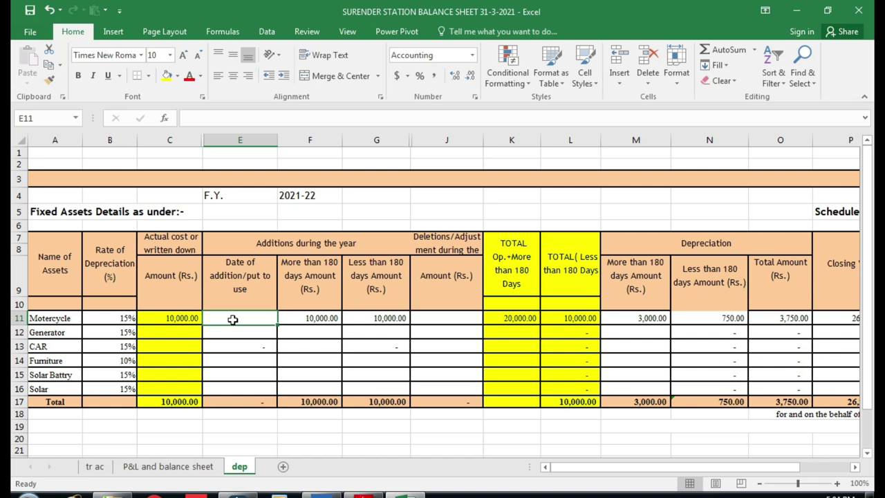
{"action": "left_click", "coordinate": [365, 493]}
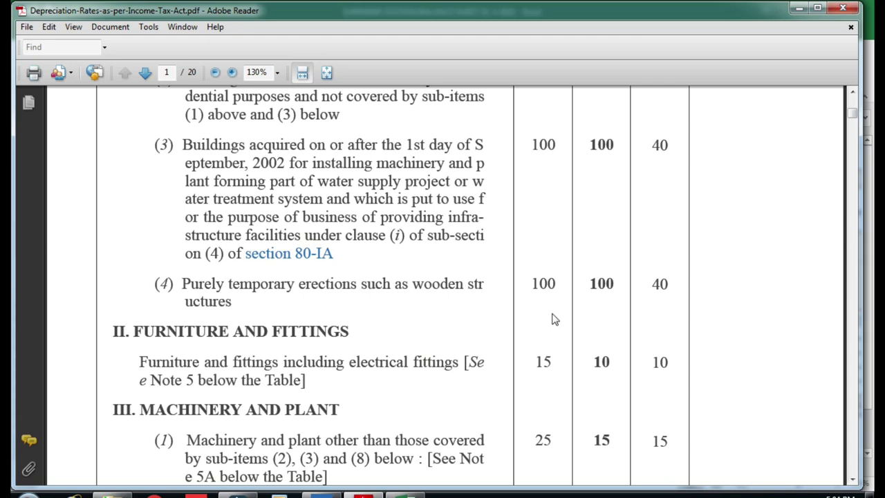
- Find and highlight the Furniture and Fittings 10% rates in the depreciation-rates PDF
{"action": "scroll", "coordinate": [562, 329], "scroll_direction": "down", "scroll_amount": 1}
{"action": "left_click_drag", "start_coordinate": [595, 330], "coordinate": [666, 335]}
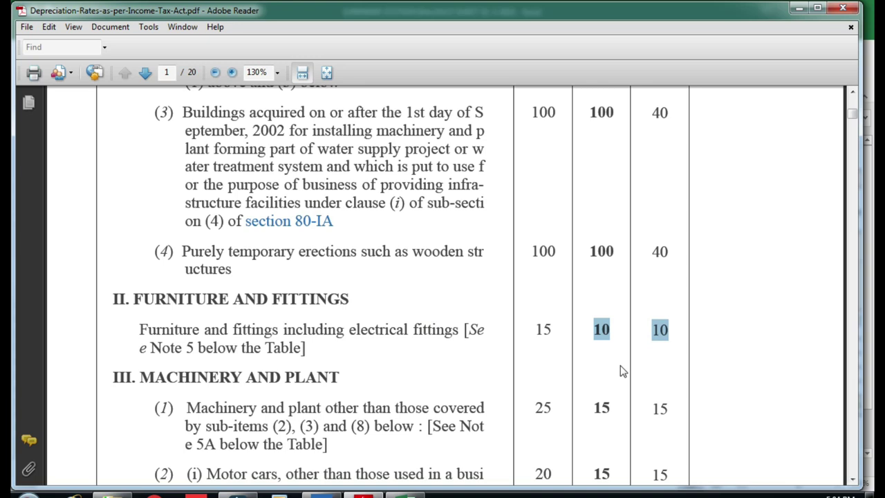
{"action": "scroll", "coordinate": [620, 372], "scroll_direction": "up", "scroll_amount": 8}
{"action": "scroll", "coordinate": [620, 370], "scroll_direction": "up", "scroll_amount": 9}
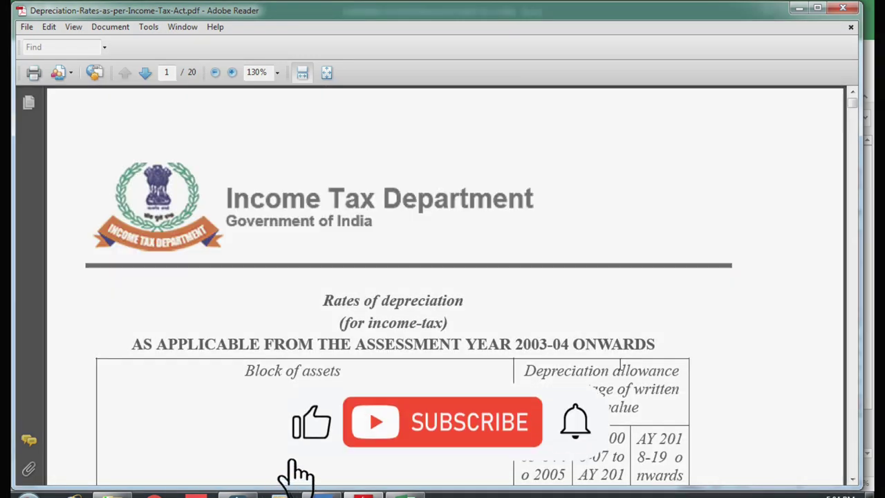
{"action": "scroll", "coordinate": [620, 372], "scroll_direction": "down", "scroll_amount": 8}
{"action": "scroll", "coordinate": [621, 371], "scroll_direction": "up", "scroll_amount": 3}
{"action": "scroll", "coordinate": [621, 371], "scroll_direction": "down", "scroll_amount": 8}
{"action": "scroll", "coordinate": [620, 372], "scroll_direction": "down", "scroll_amount": 8}
{"action": "scroll", "coordinate": [621, 367], "scroll_direction": "down", "scroll_amount": 2}
{"action": "scroll", "coordinate": [618, 362], "scroll_direction": "down", "scroll_amount": 2}
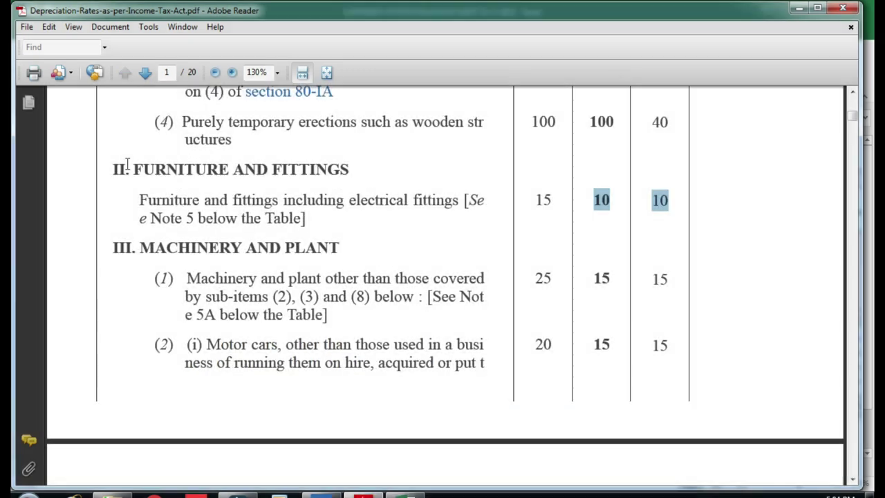
{"action": "left_click_drag", "start_coordinate": [129, 170], "coordinate": [331, 177]}
{"action": "left_click_drag", "start_coordinate": [593, 200], "coordinate": [686, 201]}
{"action": "left_click", "coordinate": [676, 237]}
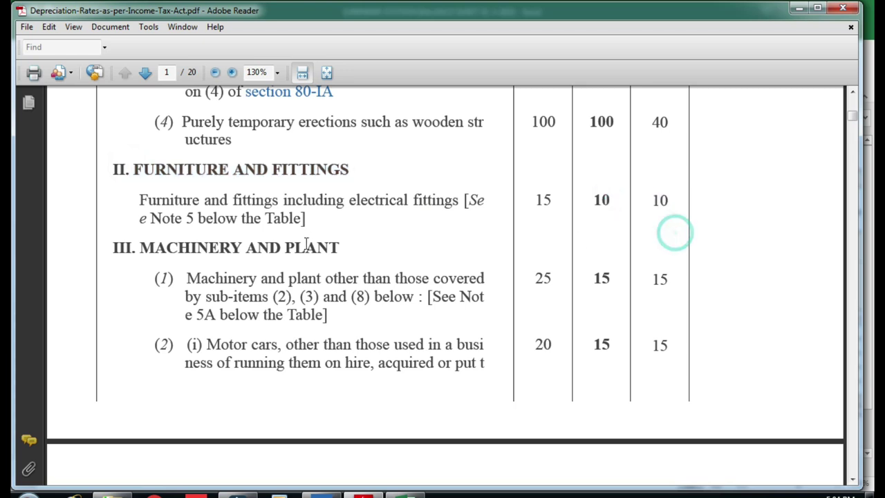
- Locate and highlight the 15% depreciation rate for motor cars
{"action": "scroll", "coordinate": [265, 225], "scroll_direction": "down", "scroll_amount": 1}
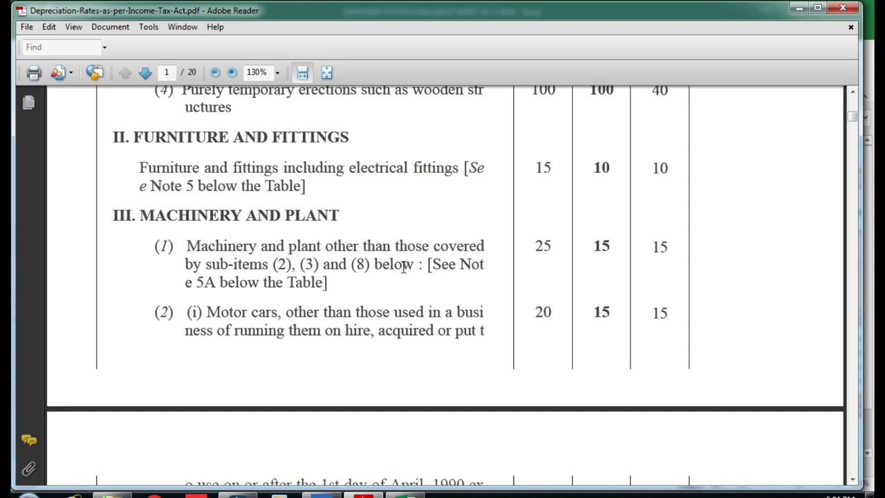
{"action": "scroll", "coordinate": [408, 267], "scroll_direction": "down", "scroll_amount": 1}
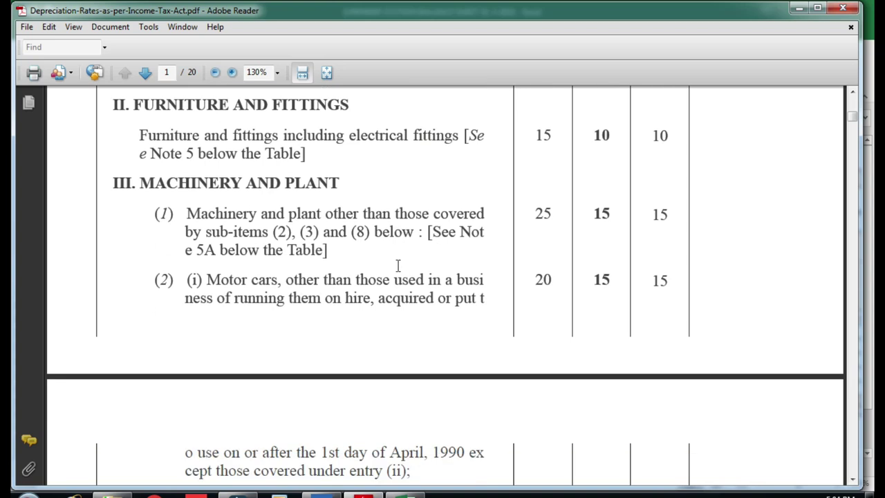
{"action": "scroll", "coordinate": [398, 266], "scroll_direction": "down", "scroll_amount": 2}
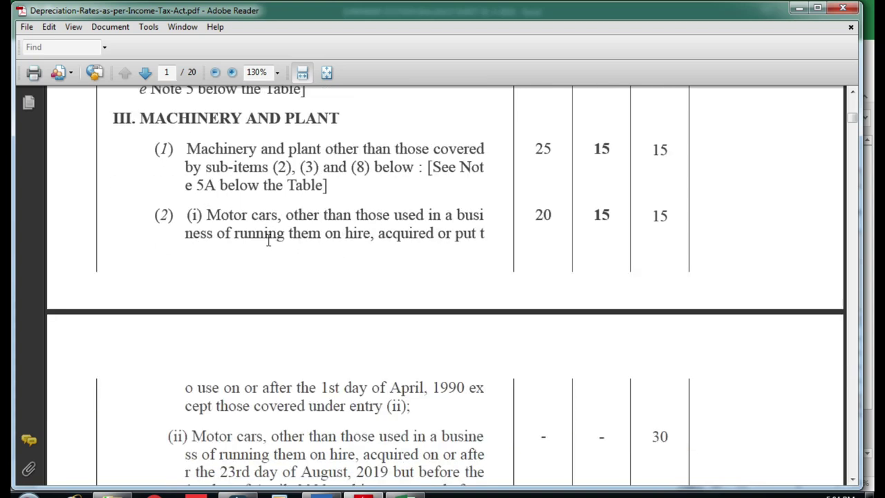
{"action": "left_click_drag", "start_coordinate": [207, 217], "coordinate": [418, 250]}
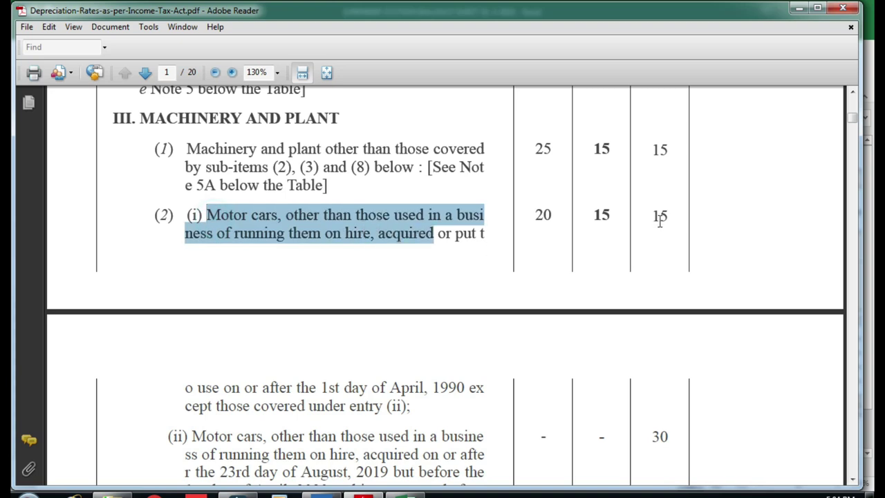
{"action": "left_click_drag", "start_coordinate": [652, 216], "coordinate": [671, 222]}
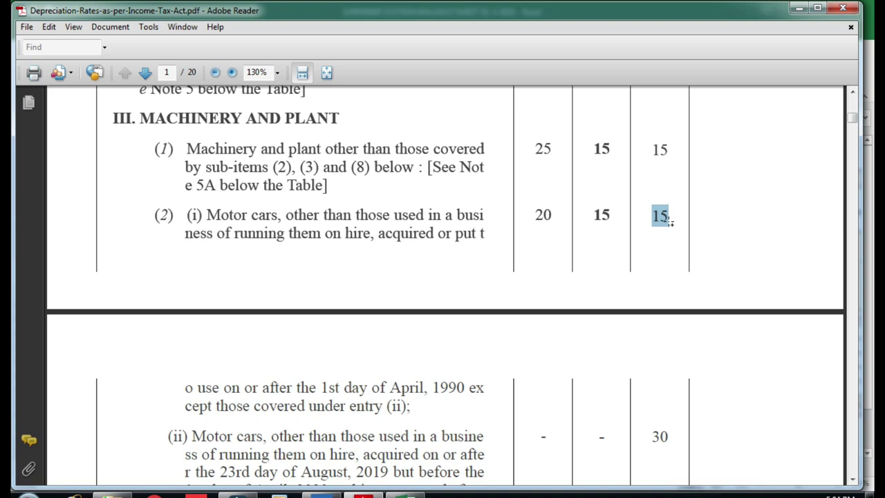
{"action": "left_click", "coordinate": [663, 219]}
{"action": "left_click_drag", "start_coordinate": [651, 220], "coordinate": [671, 221]}
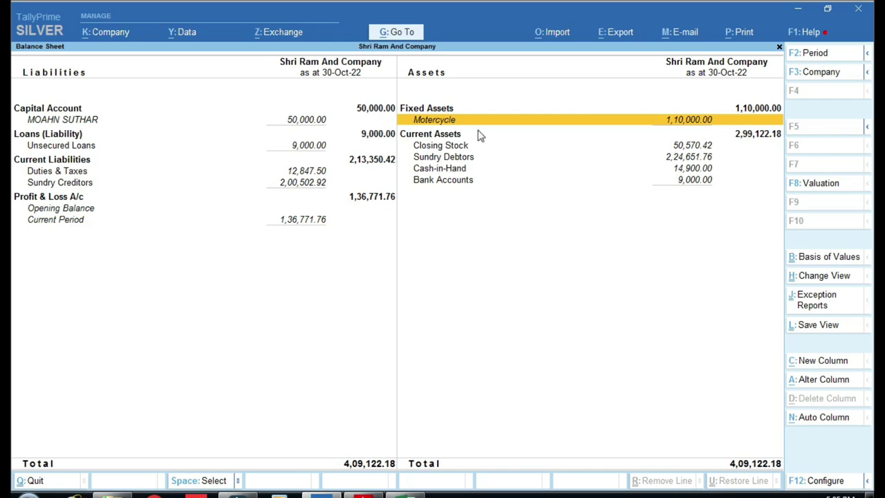
- Show Motercycle ledger vouchers for 1-4-22 to 30-10-22, revealing purchases of 50,000 and 60,000
{"action": "key", "text": "Return"}
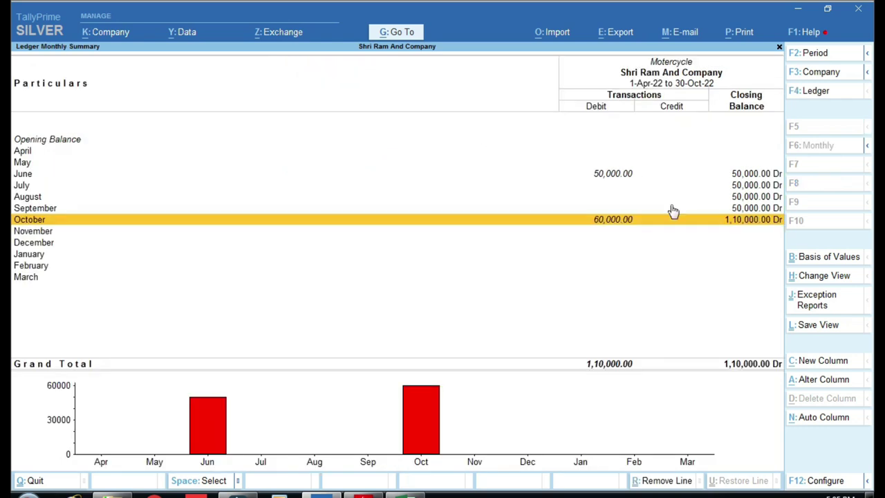
{"action": "key", "text": "Up"}
{"action": "key", "text": "Up"}
{"action": "key", "text": "Up"}
{"action": "key", "text": "Up"}
{"action": "key", "text": "Return"}
{"action": "key", "text": "F2"}
{"action": "type", "text": "1-4-22"}
{"action": "key", "text": "Return"}
{"action": "type", "text": "30-10-22"}
{"action": "key", "text": "Return"}
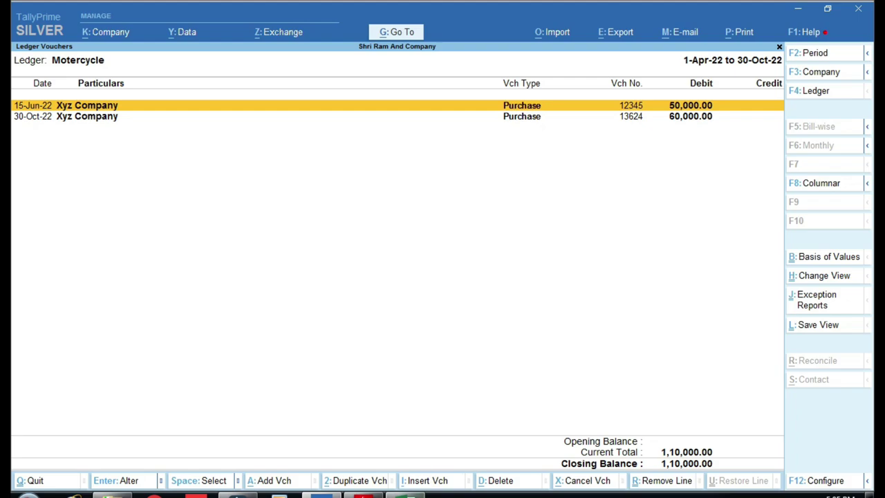
{"action": "left_click", "coordinate": [415, 494]}
{"action": "left_click", "coordinate": [311, 335]}
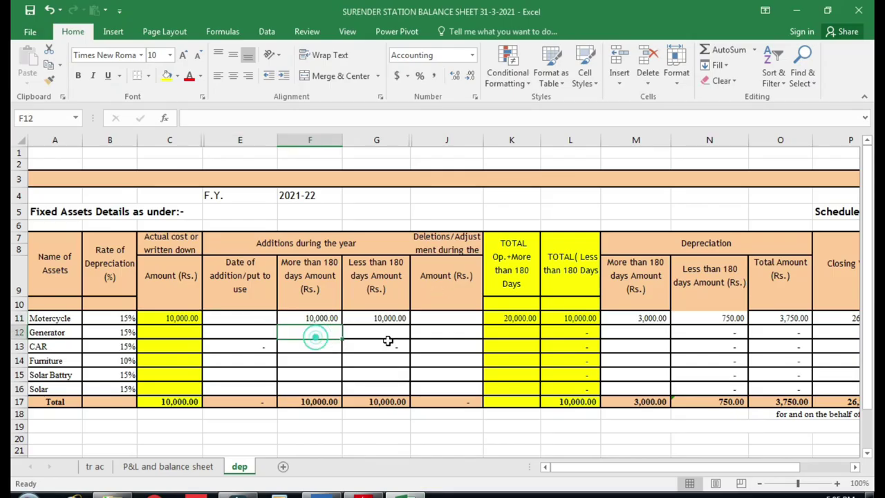
{"action": "key", "text": "Left"}
{"action": "key", "text": "Left"}
{"action": "key", "text": "Left"}
{"action": "key", "text": "Left"}
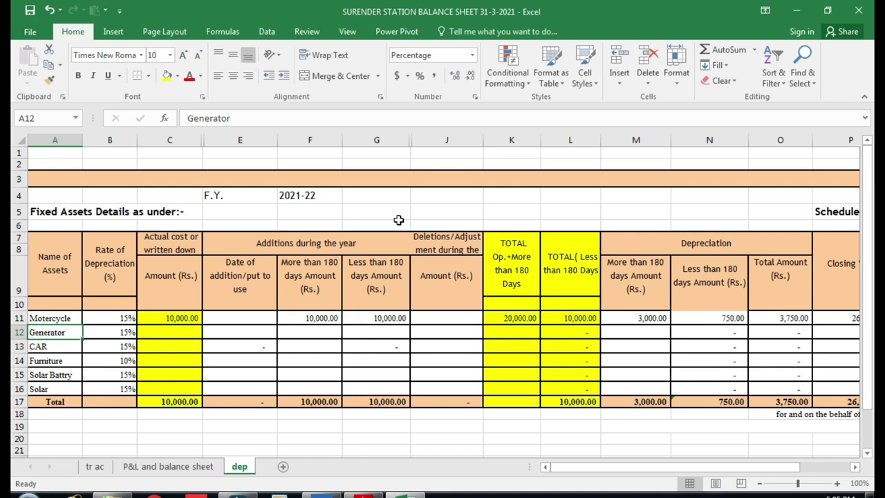
{"action": "left_click", "coordinate": [54, 318]}
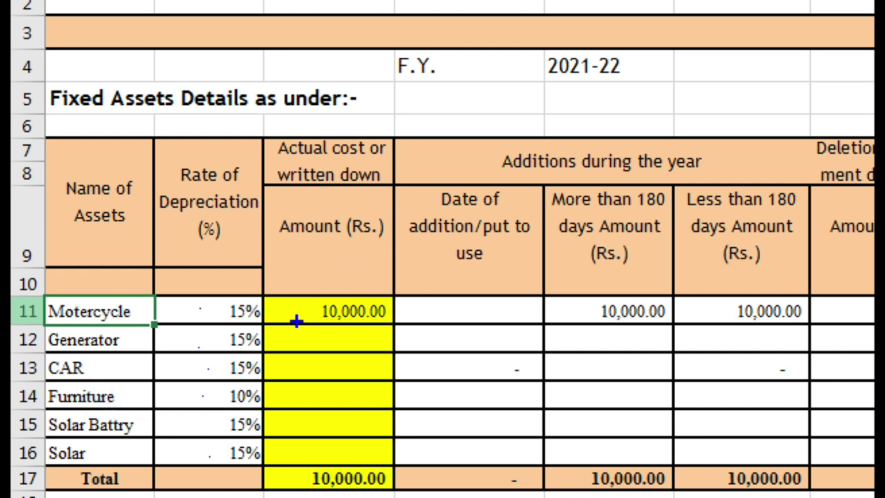
{"action": "left_click_drag", "start_coordinate": [264, 293], "coordinate": [399, 487]}
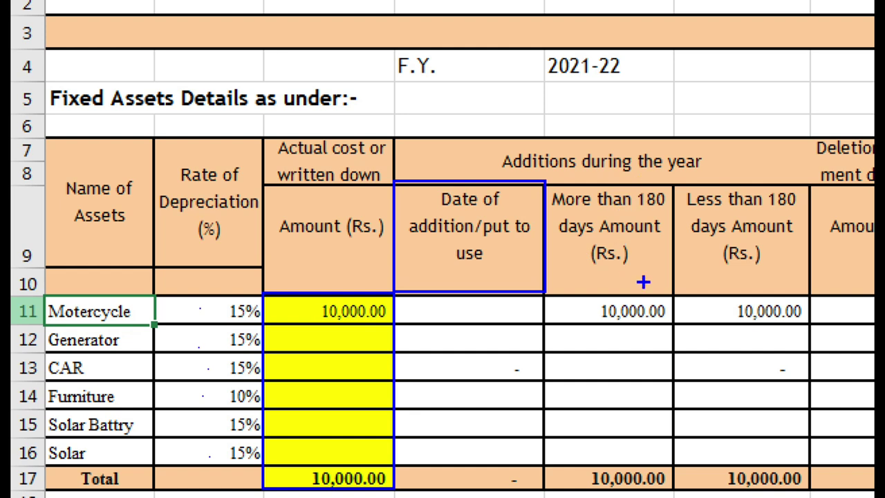
{"action": "left_click_drag", "start_coordinate": [635, 261], "coordinate": [651, 249]}
{"action": "left_click_drag", "start_coordinate": [700, 271], "coordinate": [752, 251]}
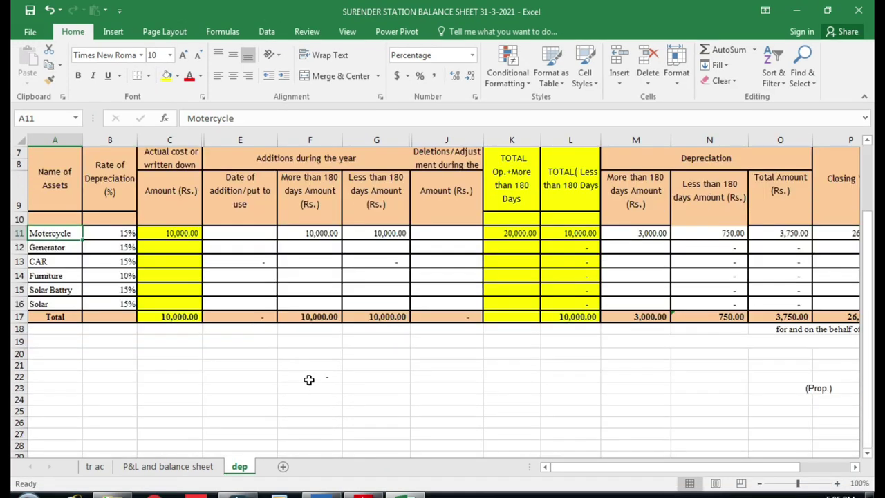
- Enter 360 days in F22 and 180 days in F25 and F26
{"action": "left_click", "coordinate": [309, 377]}
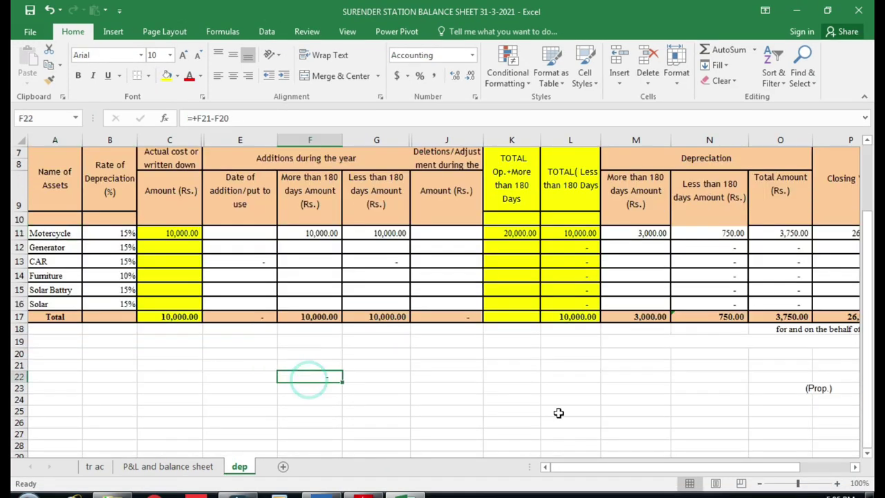
{"action": "type", "text": "360"}
{"action": "key", "text": "Return"}
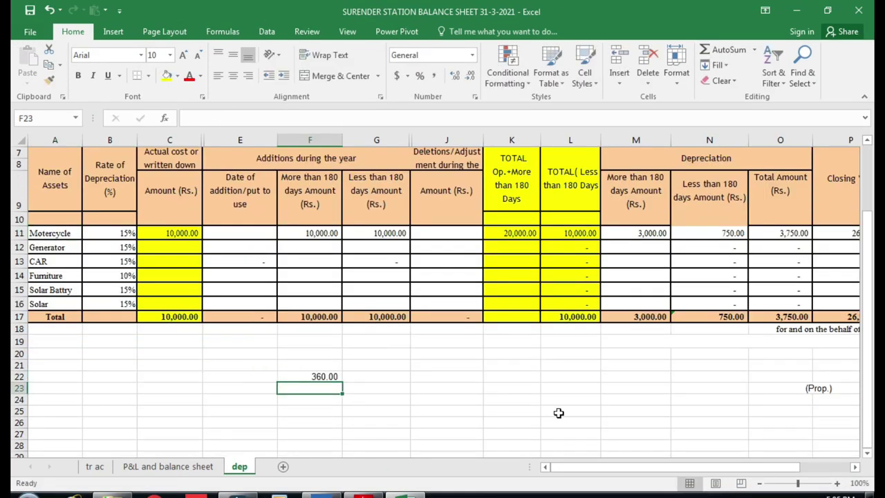
{"action": "key", "text": "Down"}
{"action": "key", "text": "Down"}
{"action": "type", "text": "18"}
{"action": "key", "text": "Return"}
{"action": "type", "text": "180"}
{"action": "key", "text": "Return"}
- Enter 6 months in G25 and G26
{"action": "key", "text": "Up"}
{"action": "key", "text": "Up"}
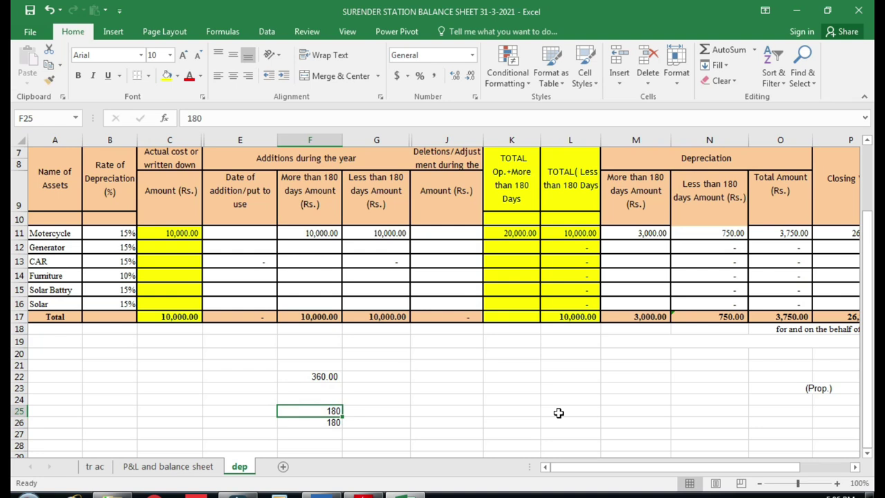
{"action": "left_click", "coordinate": [382, 411]}
{"action": "type", "text": "6"}
{"action": "key", "text": "Return"}
{"action": "type", "text": "6"}
{"action": "key", "text": "Return"}
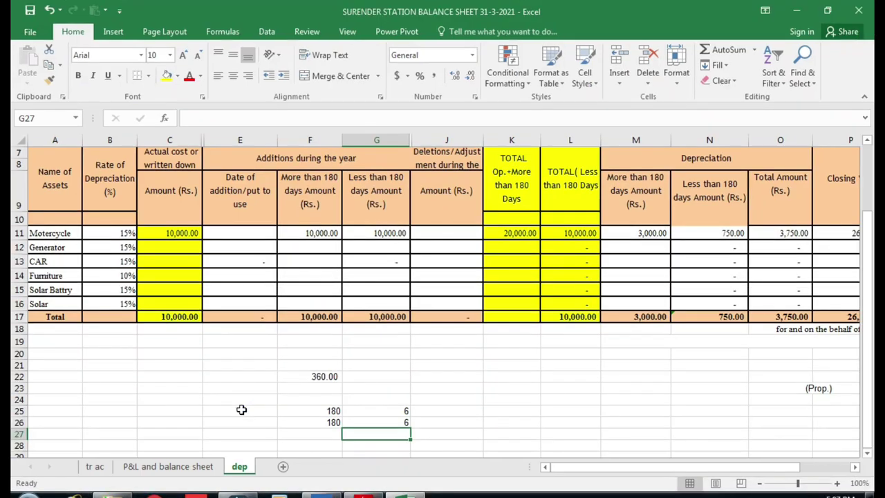
- Label E25 '01-4 to 30 sep' and E26 '01-10 to 31 march'
{"action": "left_click", "coordinate": [241, 410]}
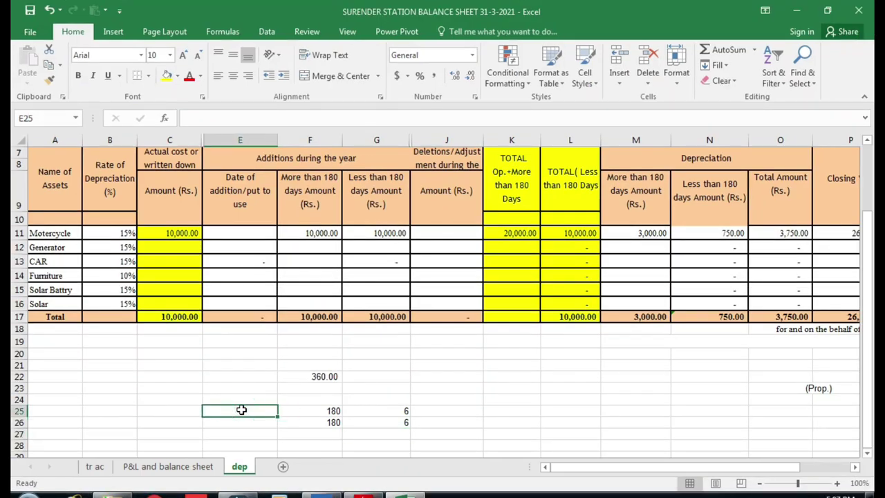
{"action": "type", "text": "01-4 to 3"}
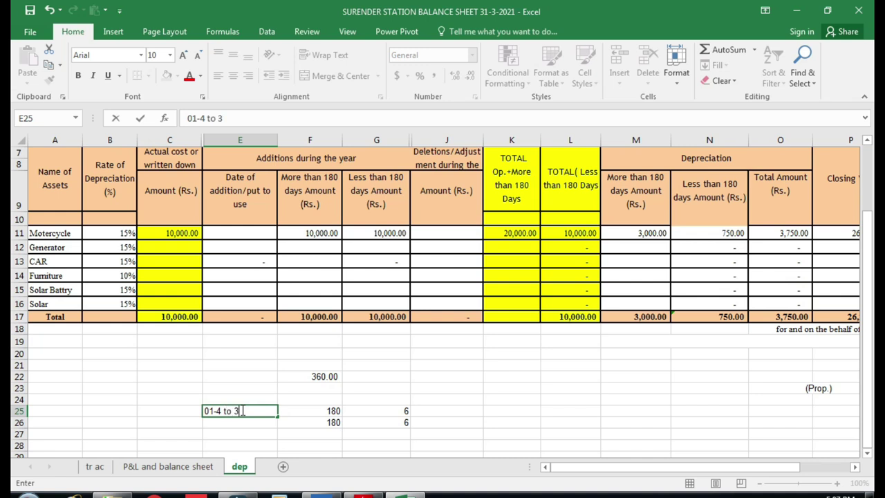
{"action": "type", "text": "0 sep"}
{"action": "key", "text": "Return"}
{"action": "type", "text": "0"}
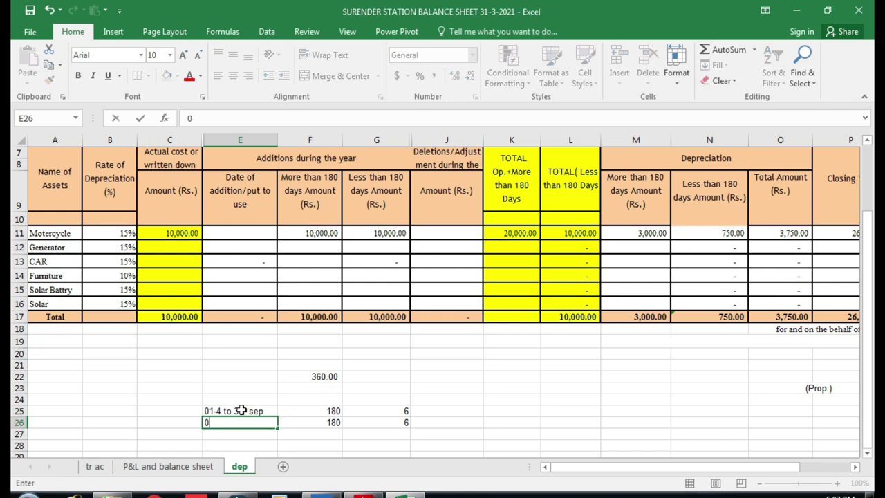
{"action": "type", "text": "10 to 31 mar"}
{"action": "type", "text": "ch"}
{"action": "key", "text": "Return"}
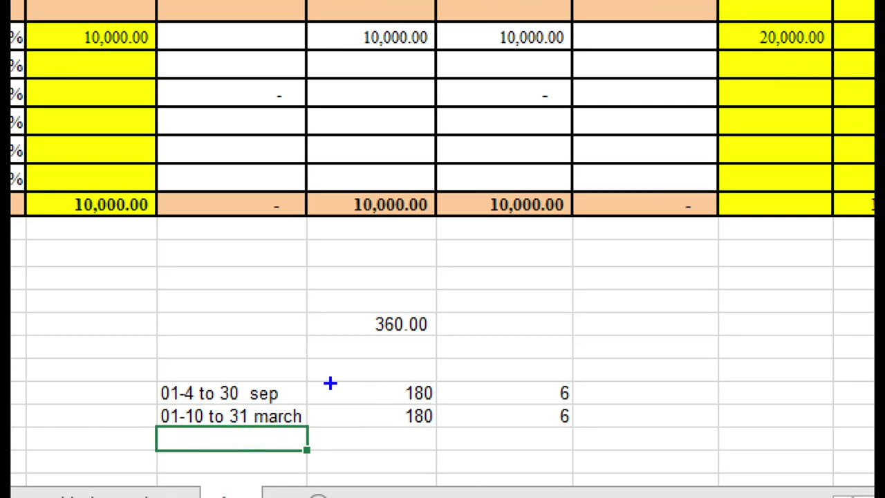
{"action": "left_click_drag", "start_coordinate": [342, 392], "coordinate": [428, 417]}
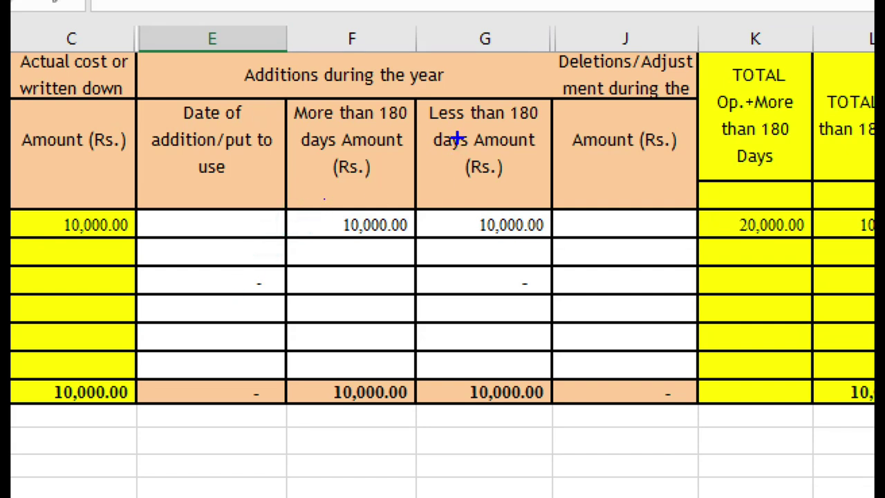
{"action": "left_click", "coordinate": [303, 231]}
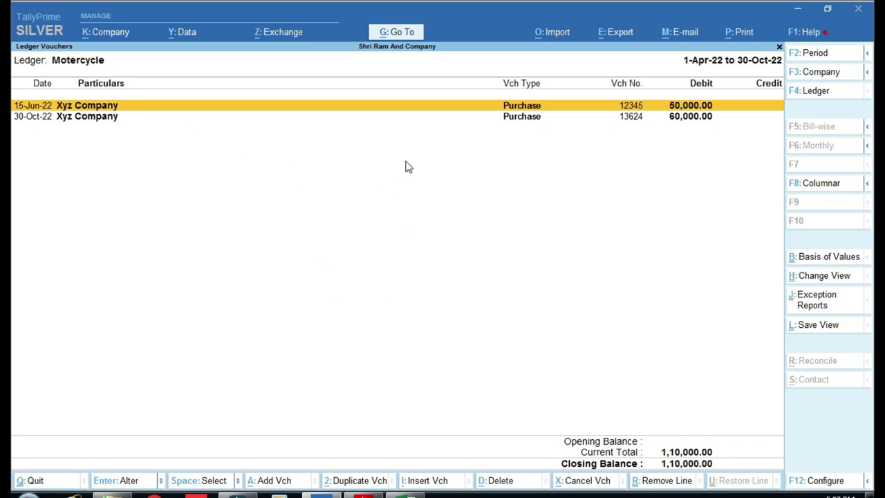
- Set Motercycle's opening amount in C11 to 0
{"action": "left_click", "coordinate": [410, 495]}
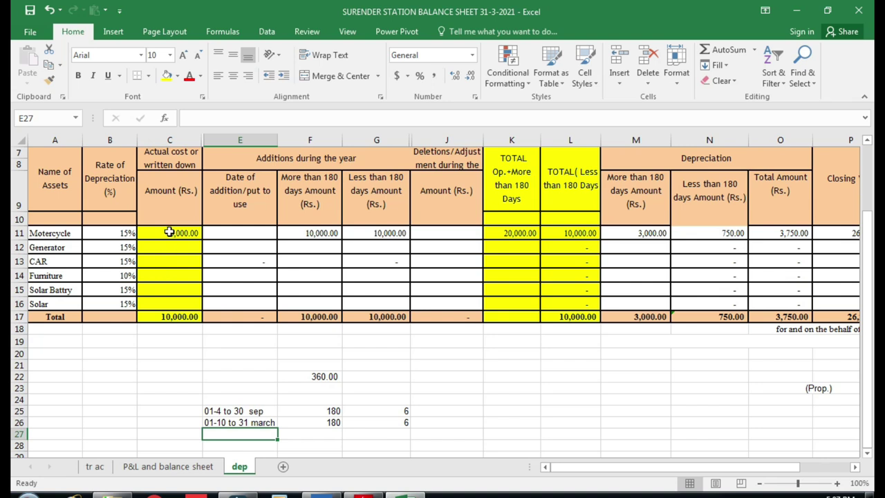
{"action": "left_click", "coordinate": [169, 233]}
{"action": "key", "text": "Up"}
{"action": "key", "text": "Left"}
{"action": "key", "text": "Down"}
{"action": "key", "text": "Right"}
{"action": "type", "text": "0"}
{"action": "key", "text": "Return"}
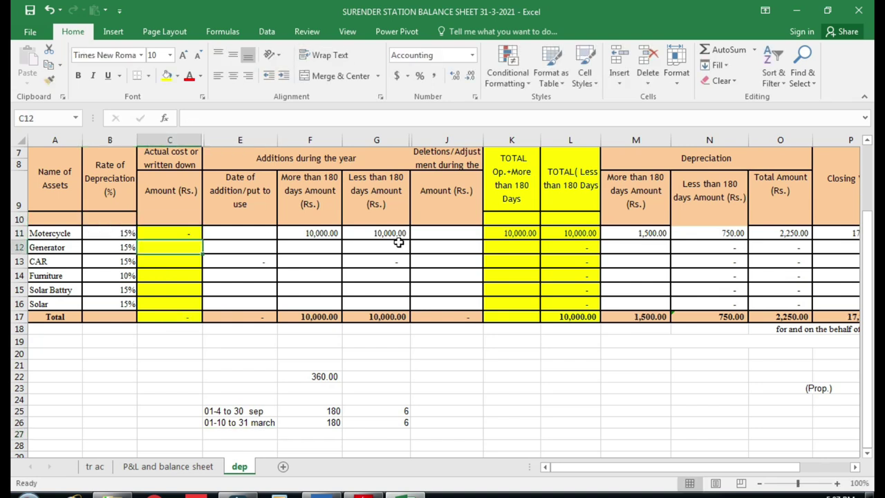
- Enter 50,000 in F11 as the more-than-180-days addition, checked against TallyPrime's purchases
{"action": "key", "text": "Up"}
{"action": "key", "text": "Right"}
{"action": "key", "text": "Right"}
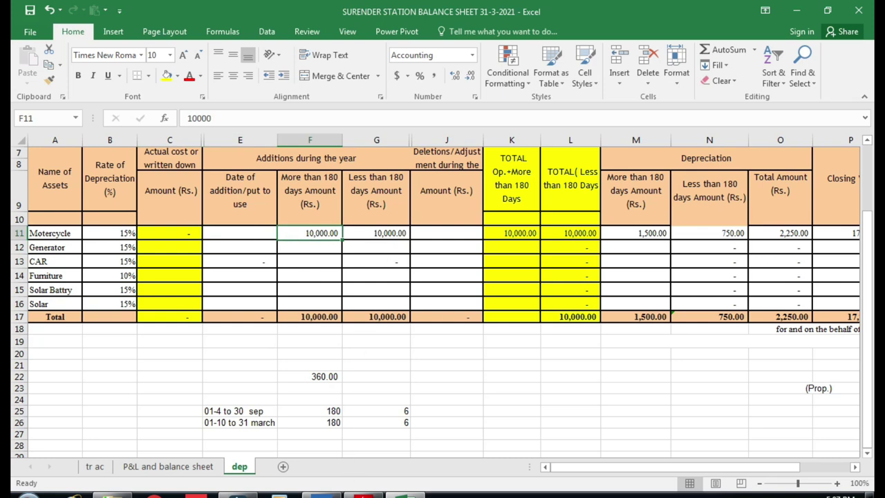
{"action": "left_click", "coordinate": [336, 494]}
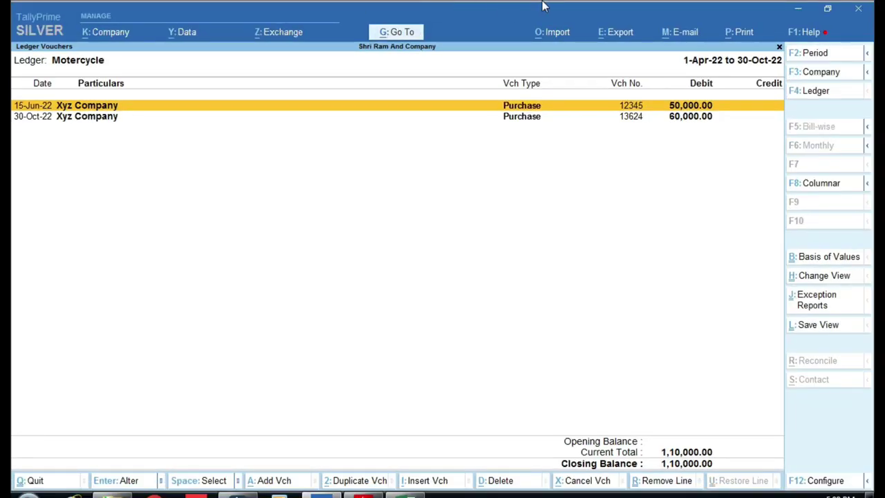
{"action": "key", "text": "alt+Tab"}
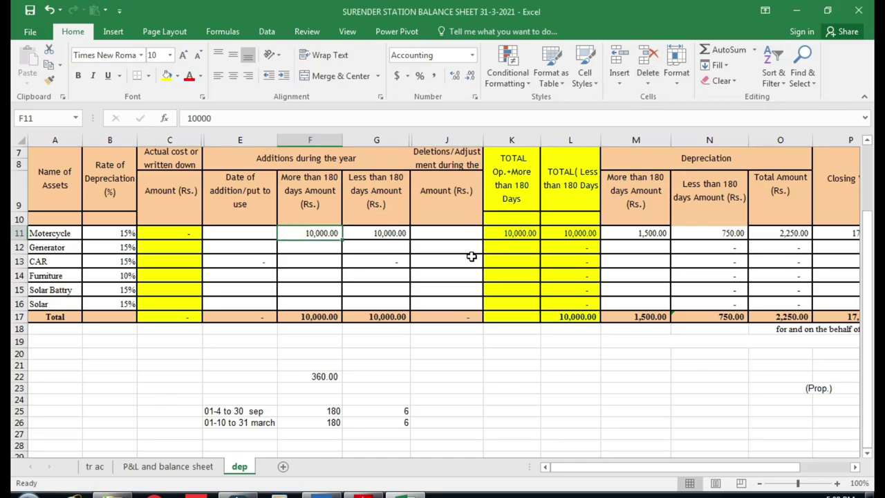
{"action": "type", "text": "50000"}
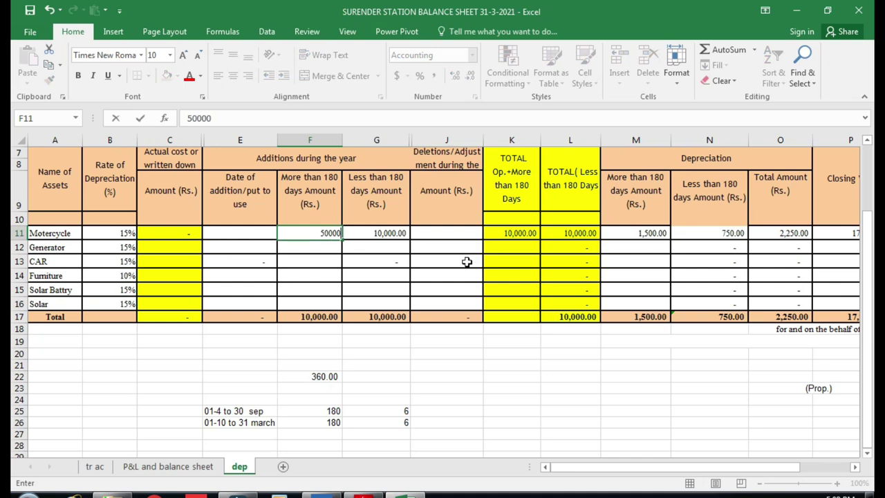
{"action": "key", "text": "Return"}
{"action": "key", "text": "Up"}
{"action": "key", "text": "alt+Tab"}
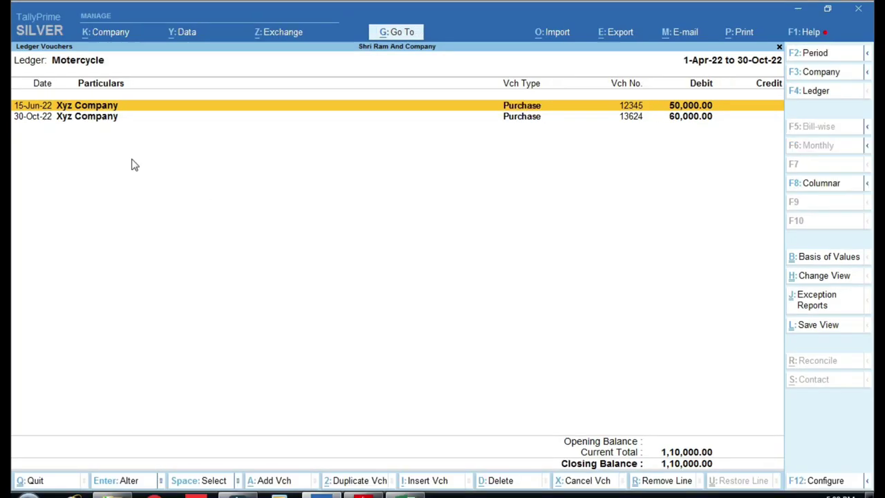
- Enter 60,000 in G11 and compare with TallyPrime's 1,10,000.00 Motercycle closing balance
{"action": "key", "text": "alt+Tab"}
{"action": "type", "text": "60,000"}
{"action": "key", "text": "Return"}
{"action": "key", "text": "Up"}
{"action": "key", "text": "Right"}
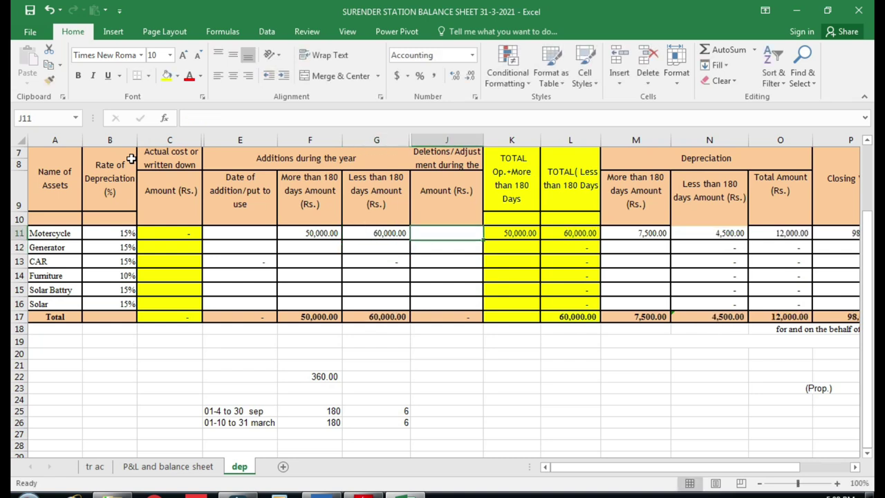
{"action": "key", "text": "alt+Tab"}
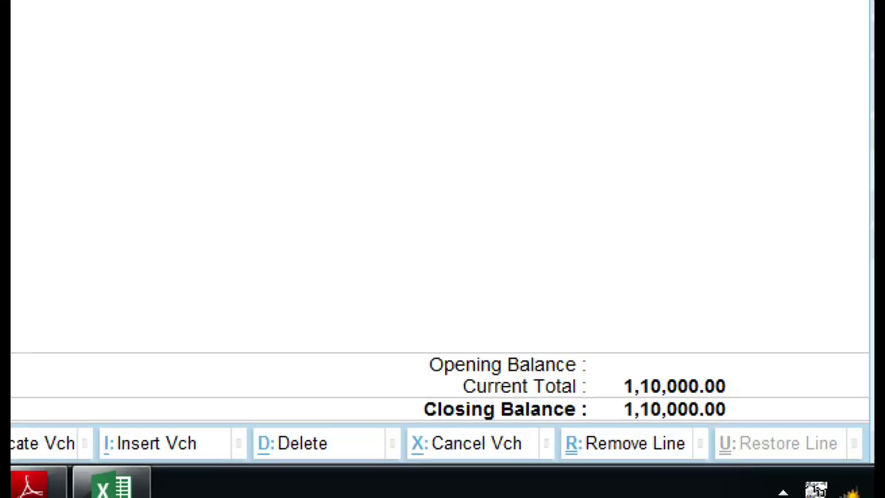
{"action": "left_click_drag", "start_coordinate": [605, 337], "coordinate": [751, 424]}
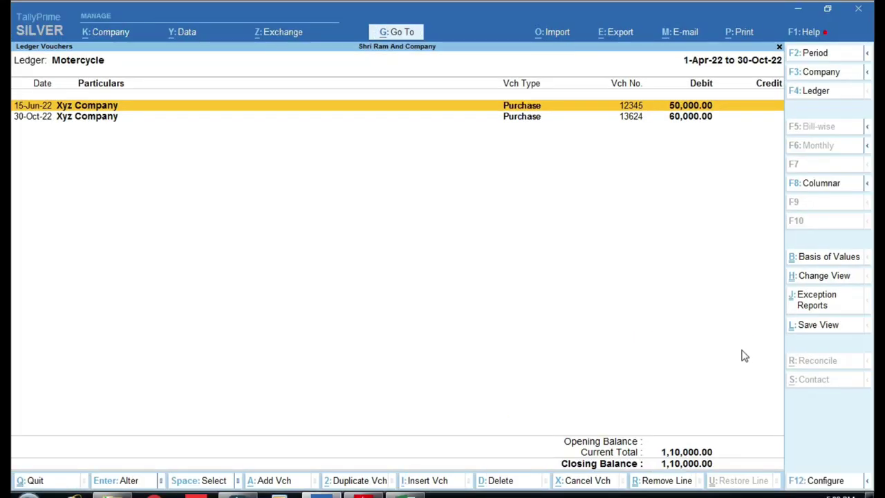
{"action": "key", "text": "alt+Tab"}
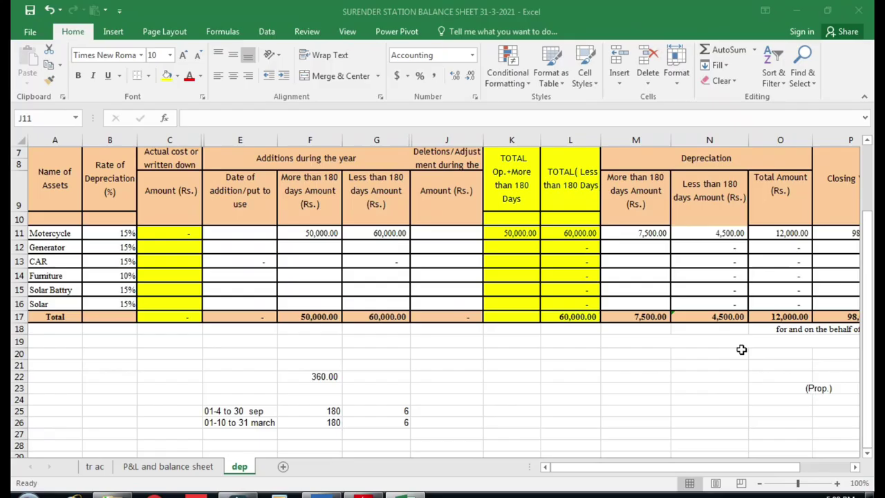
{"action": "left_click", "coordinate": [634, 235]}
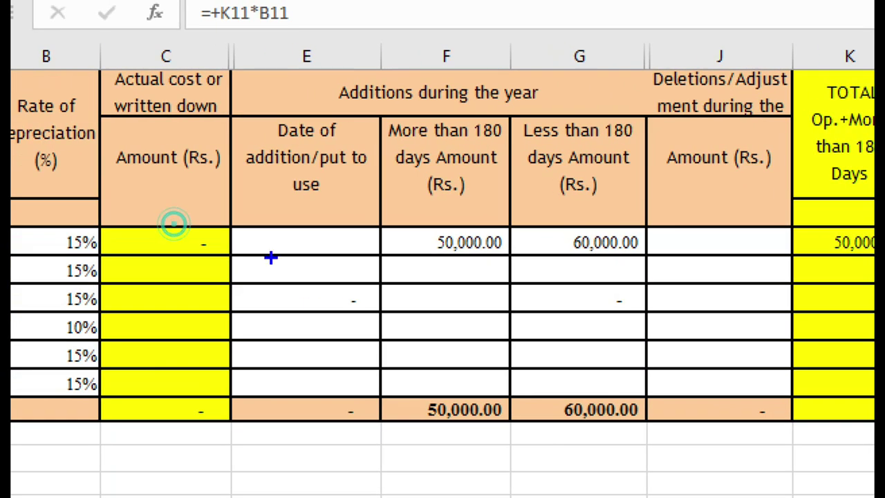
{"action": "left_click", "coordinate": [164, 235]}
{"action": "left_click", "coordinate": [99, 222]}
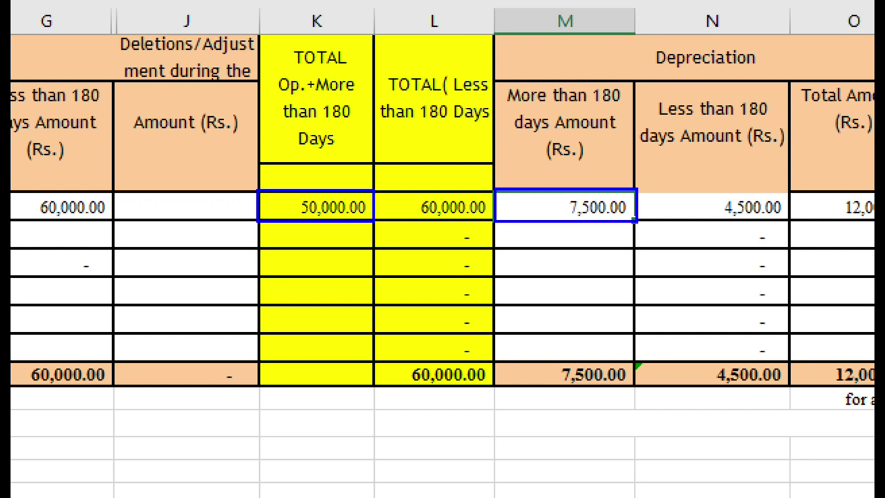
{"action": "left_click", "coordinate": [540, 226]}
{"action": "left_click_drag", "start_coordinate": [672, 192], "coordinate": [747, 221]}
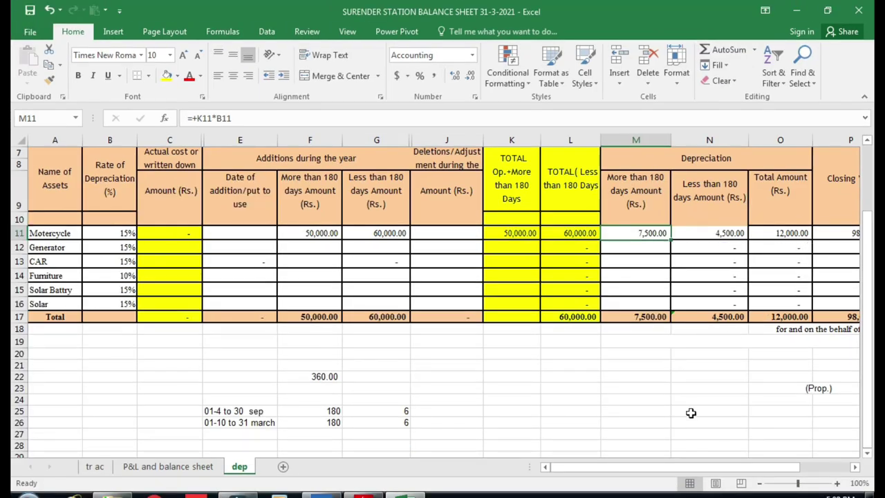
{"action": "left_click_drag", "start_coordinate": [681, 467], "coordinate": [716, 467]}
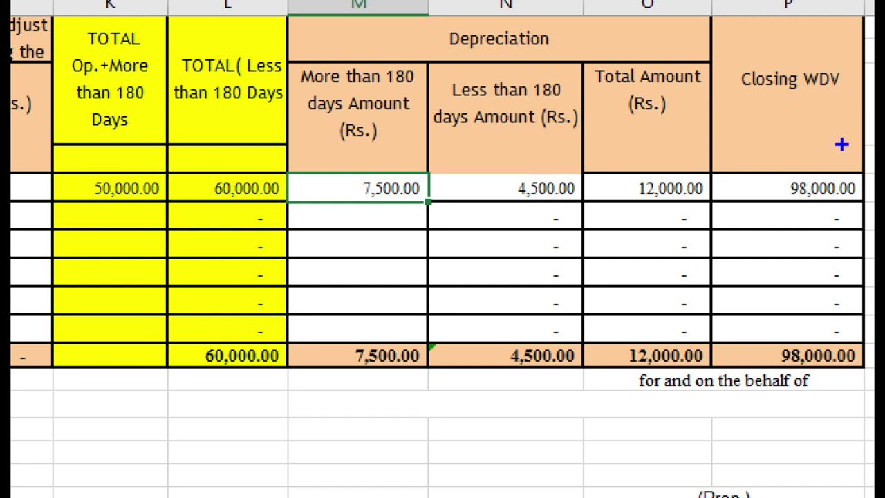
{"action": "left_click", "coordinate": [729, 220]}
{"action": "left_click_drag", "start_coordinate": [762, 165], "coordinate": [861, 201]}
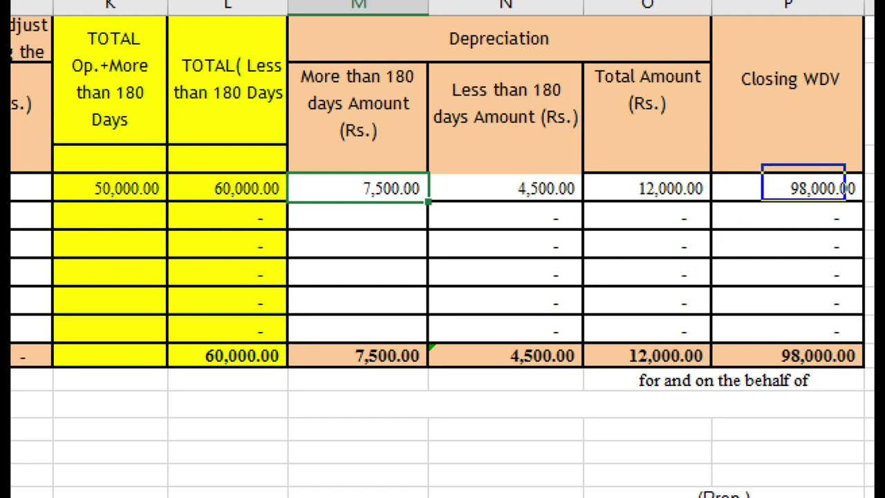
{"action": "mouse_move", "coordinate": [444, 165]}
{"action": "left_mouse_down"}
{"action": "mouse_move", "coordinate": [712, 212]}
{"action": "mouse_move", "coordinate": [712, 202]}
{"action": "left_mouse_up"}
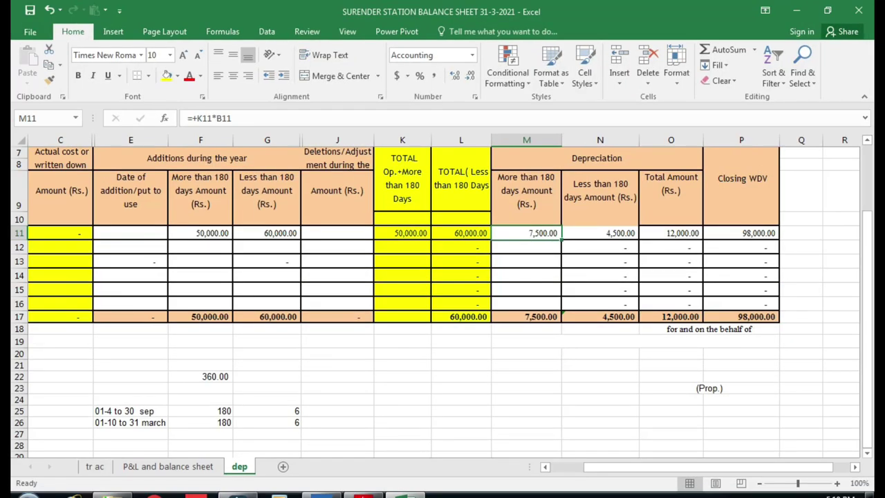
- Leave the Motercycle reports and start a new ledger from the Gateway of Tally
{"action": "left_click", "coordinate": [322, 496]}
{"action": "key", "text": "Escape"}
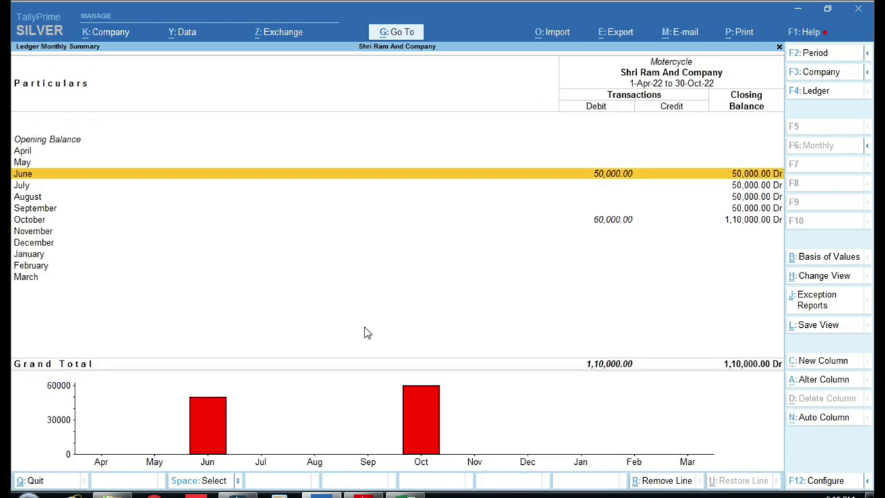
{"action": "key", "text": "Escape"}
{"action": "key", "text": "Home"}
{"action": "key", "text": "Down"}
{"action": "key", "text": "Down"}
{"action": "key", "text": "Down"}
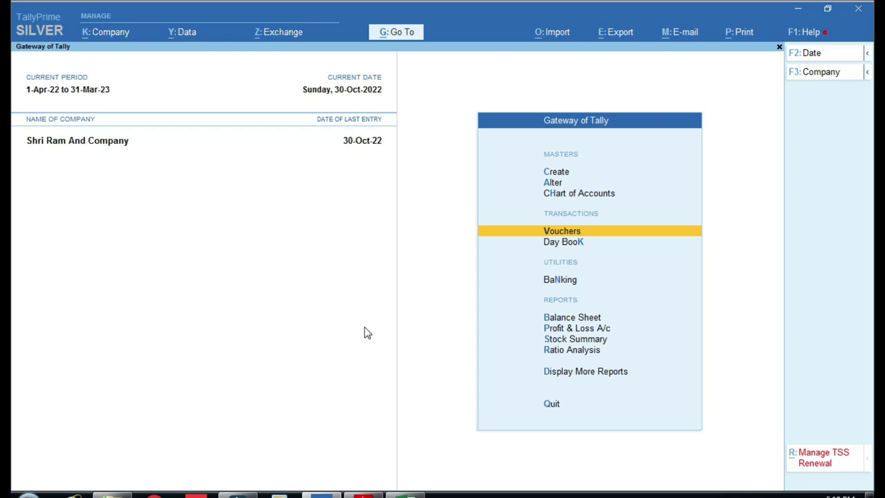
{"action": "key", "text": "Up"}
{"action": "key", "text": "Up"}
{"action": "key", "text": "Up"}
{"action": "key", "text": "Return"}
{"action": "key", "text": "Down"}
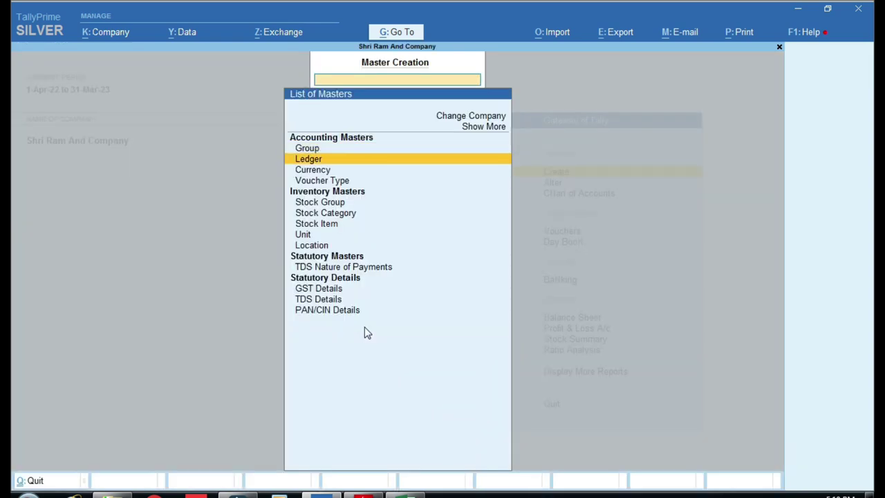
{"action": "key", "text": "Return"}
- Create a Depreciation ledger under Indirect Expenses with GST and TDS not applicable
{"action": "type", "text": "De"}
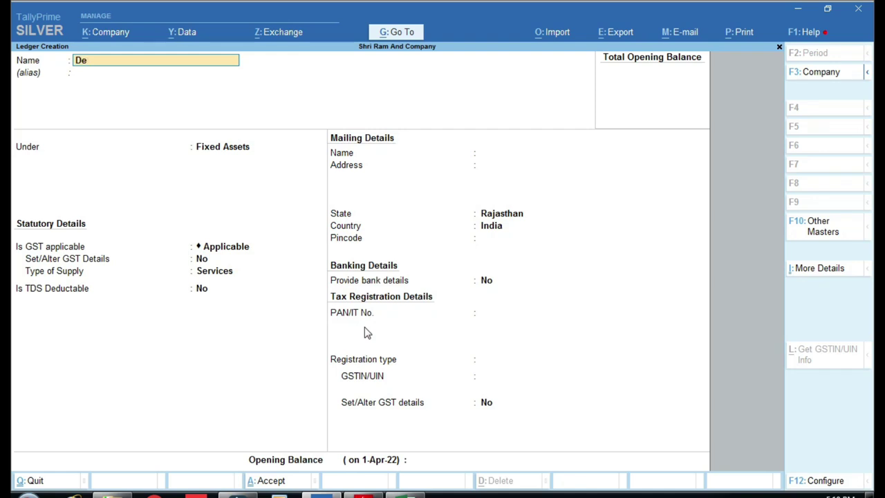
{"action": "type", "text": "preciation"}
{"action": "key", "text": "Return"}
{"action": "key", "text": "Return"}
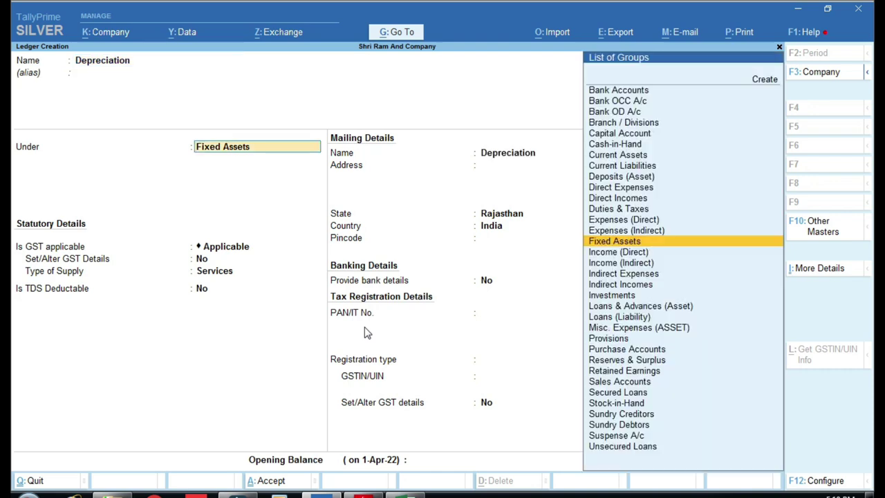
{"action": "type", "text": "Ind"}
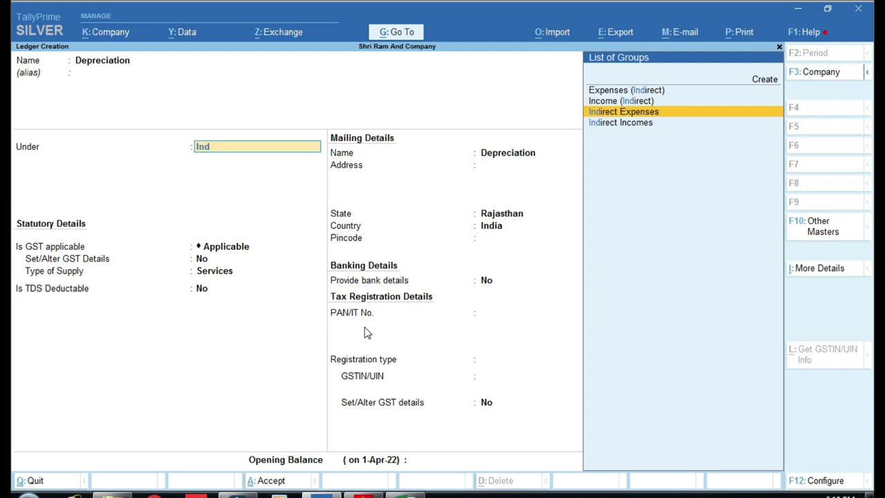
{"action": "key", "text": "Return"}
{"action": "key", "text": "Return"}
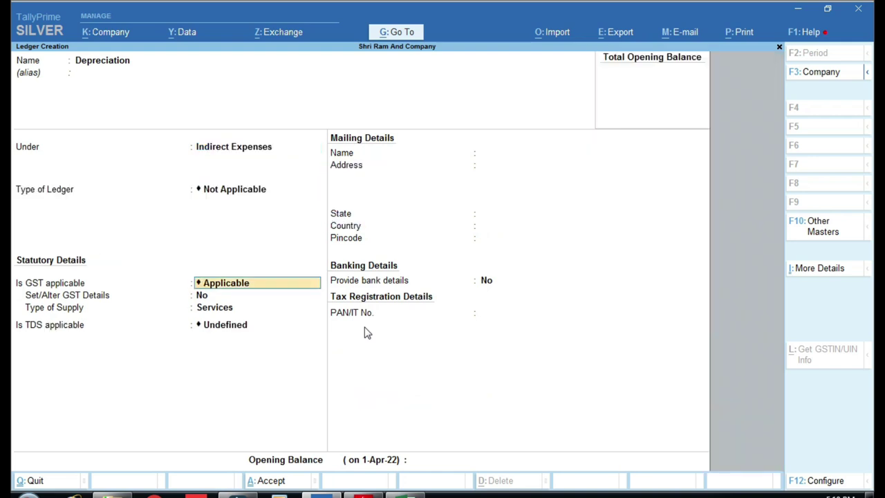
{"action": "key", "text": "Down"}
{"action": "key", "text": "Return"}
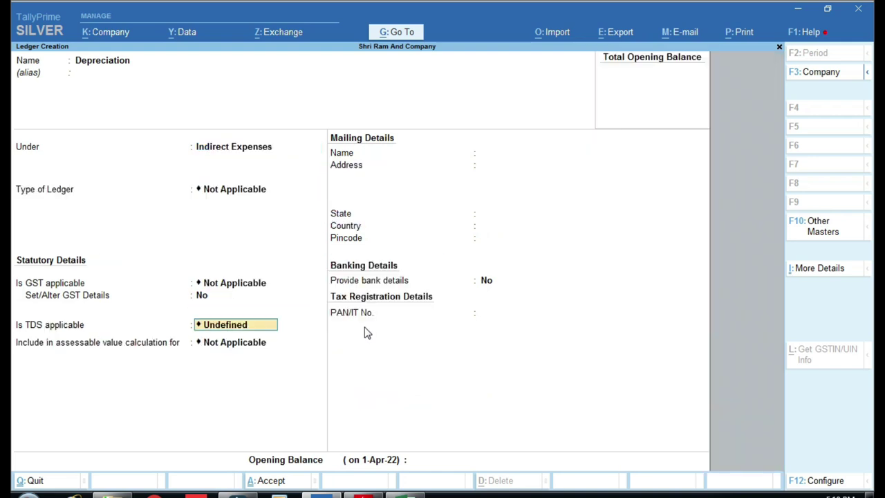
{"action": "key", "text": "Down"}
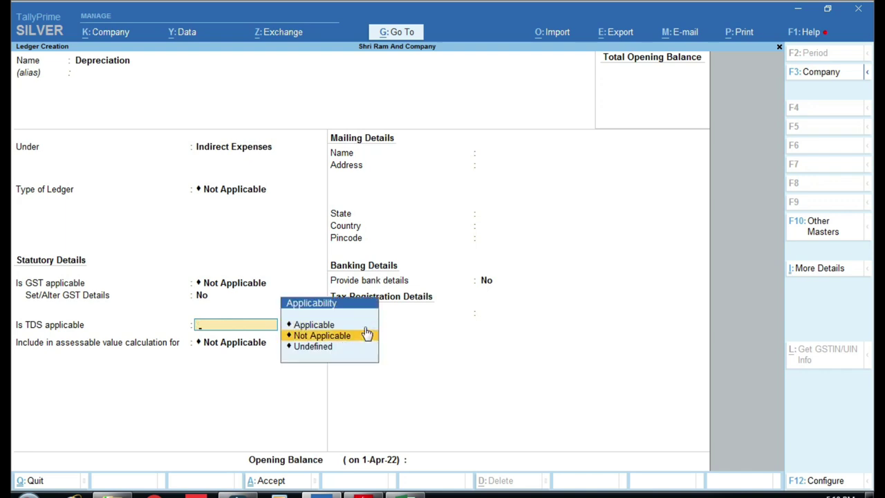
{"action": "key", "text": "Return"}
{"action": "key", "text": "Return"}
{"action": "key", "text": "Return"}
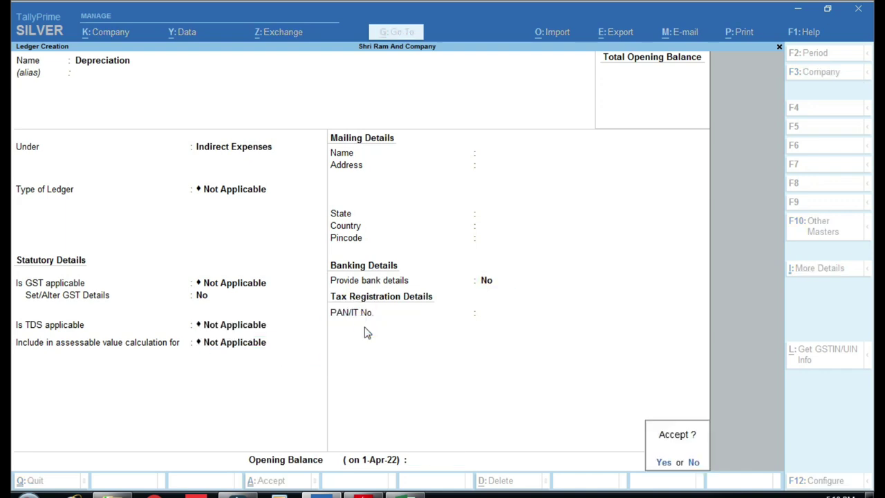
{"action": "key", "text": "Return"}
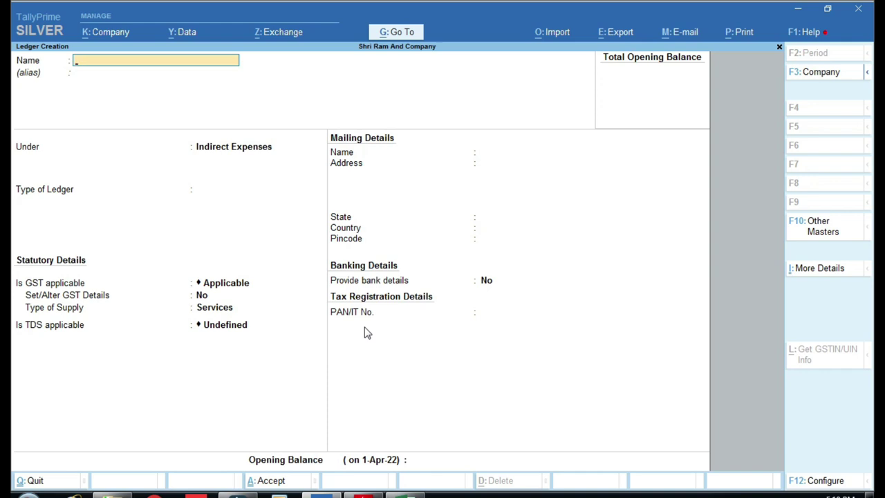
{"action": "key", "text": "Escape"}
{"action": "key", "text": "Escape"}
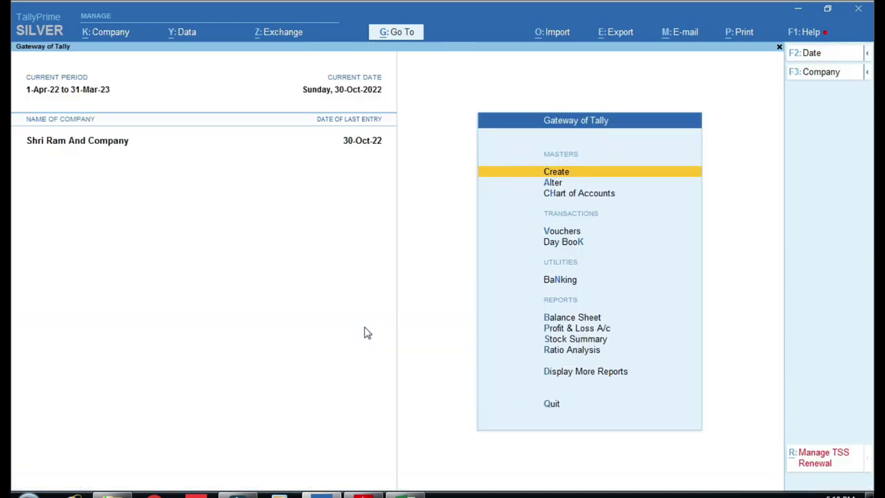
- Start a journal voucher dated 31-3 with Depreciation as the debit ledger
{"action": "key", "text": "Down"}
{"action": "key", "text": "Down"}
{"action": "key", "text": "Down"}
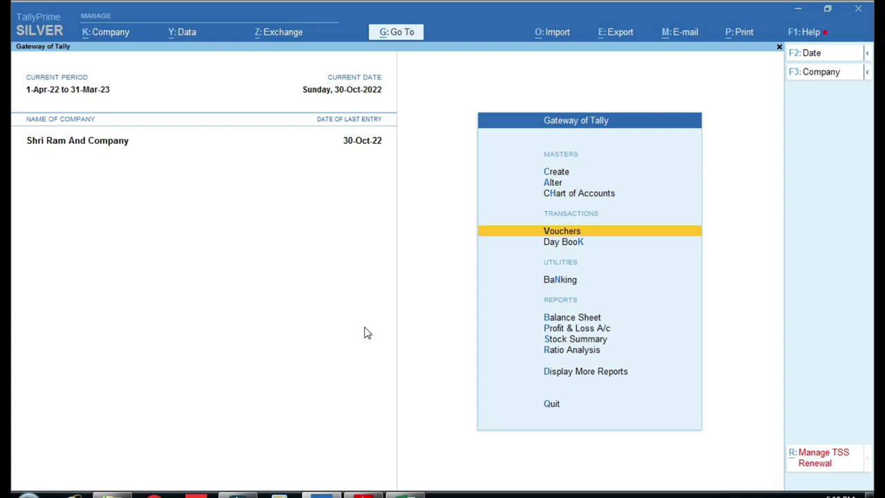
{"action": "key", "text": "Return"}
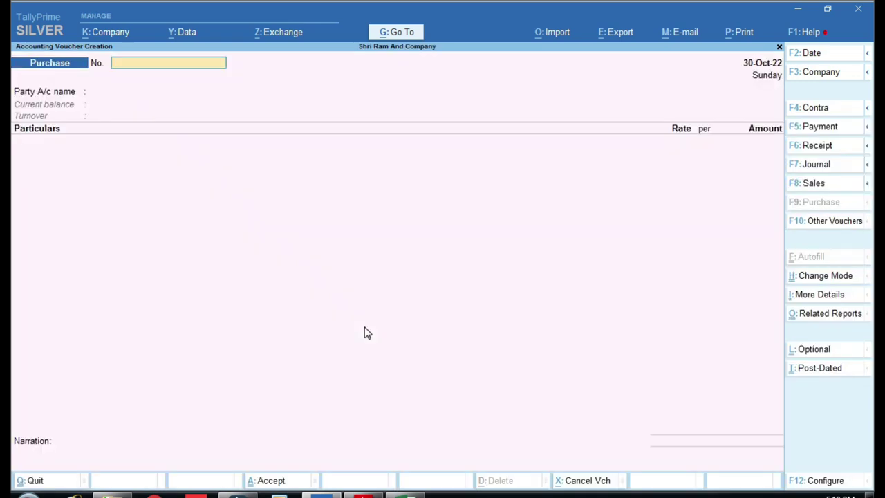
{"action": "key", "text": "F7"}
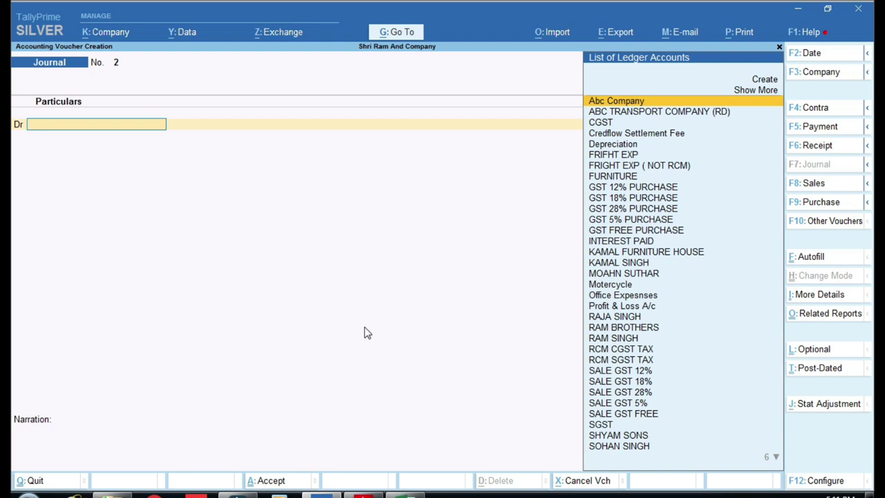
{"action": "key", "text": "F2"}
{"action": "type", "text": "31-3"}
{"action": "key", "text": "Return"}
{"action": "type", "text": "Dep"}
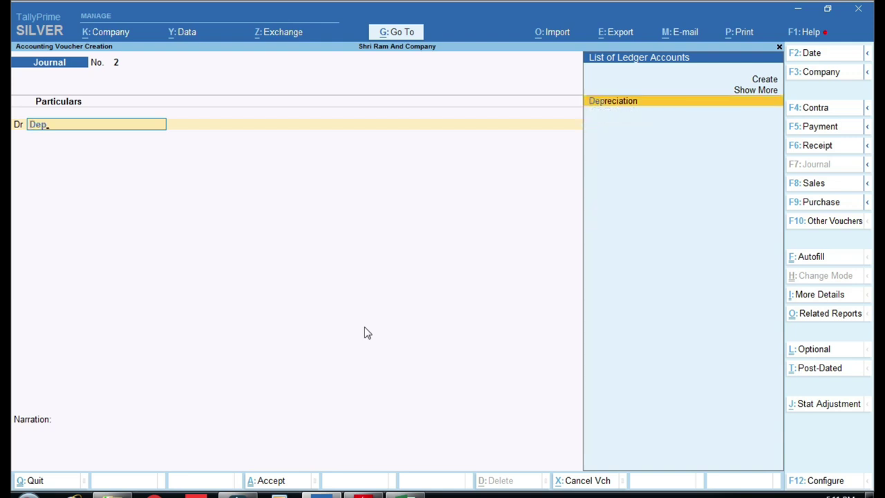
{"action": "key", "text": "Return"}
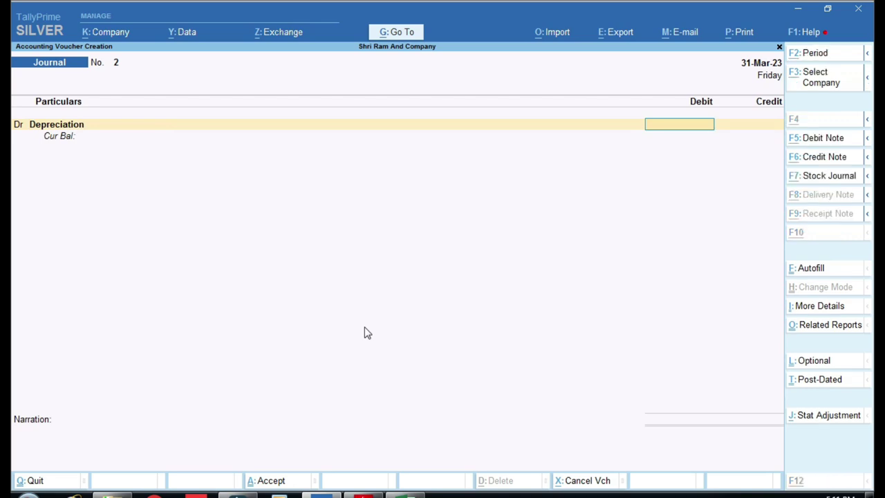
- Debit Depreciation 12,000.00, checking the amount against the Excel sheet
{"action": "key", "text": "alt+Tab"}
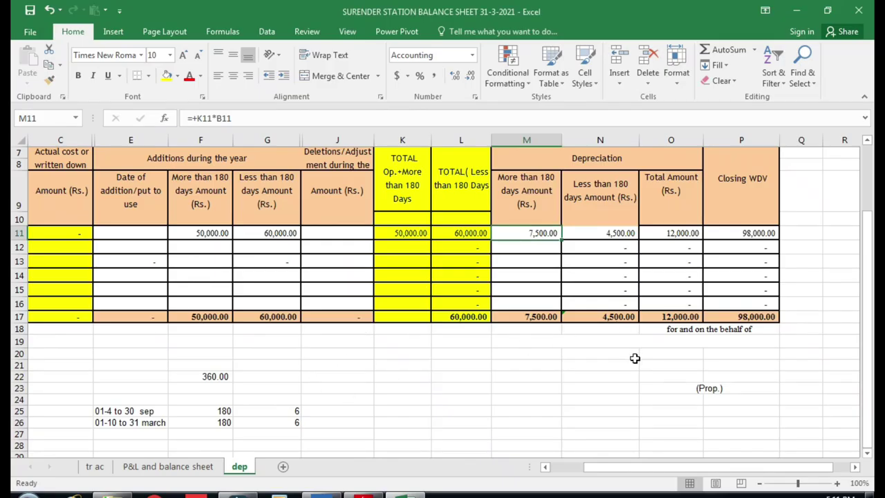
{"action": "key", "text": "alt+Tab"}
{"action": "type", "text": "120"}
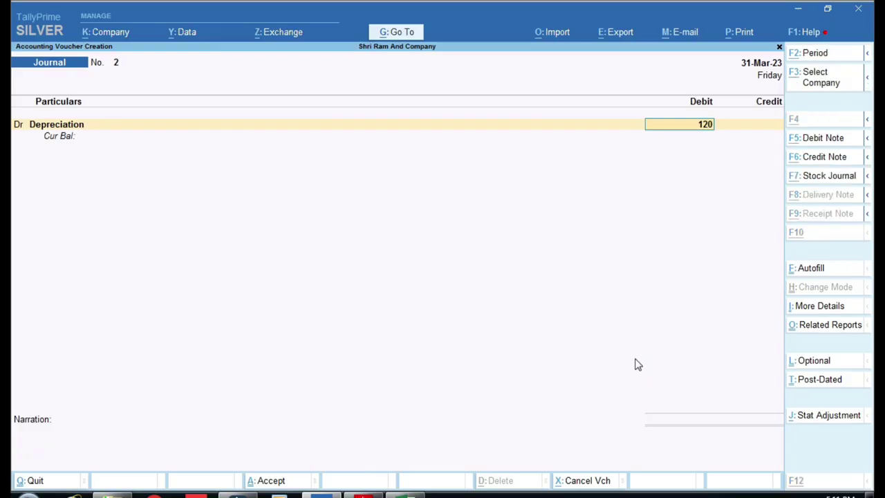
{"action": "key", "text": "alt+Tab"}
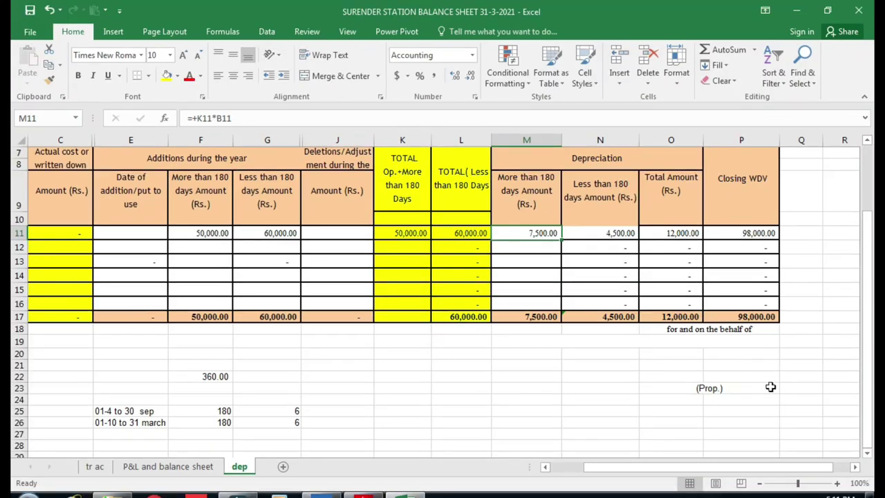
{"action": "key", "text": "alt+Tab"}
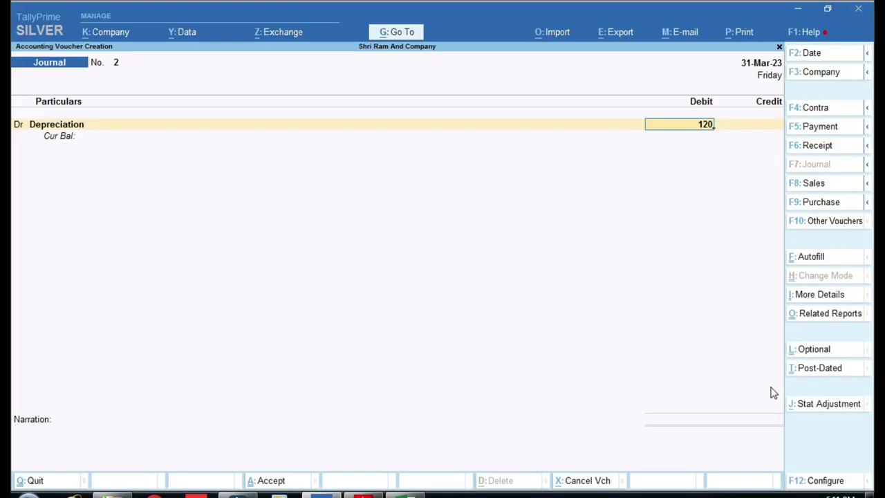
{"action": "type", "text": "000"}
{"action": "key", "text": "Return"}
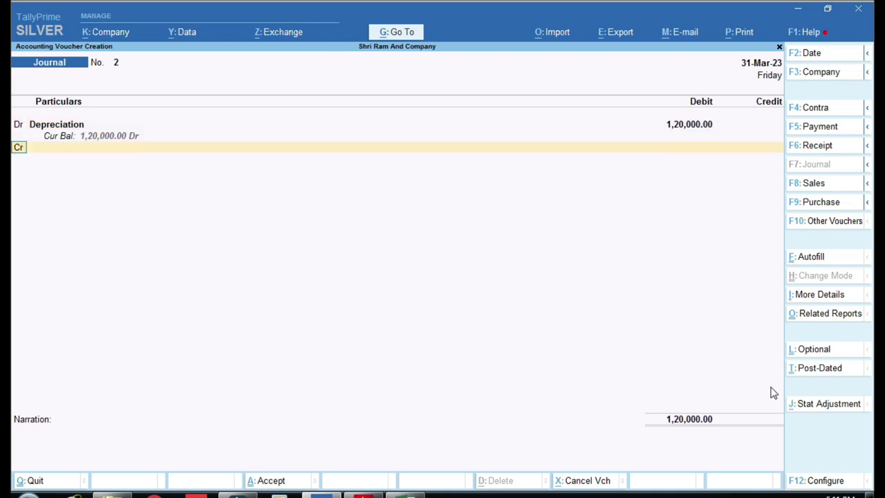
{"action": "key", "text": "BackSpace"}
{"action": "type", "text": "12,000"}
{"action": "key", "text": "Return"}
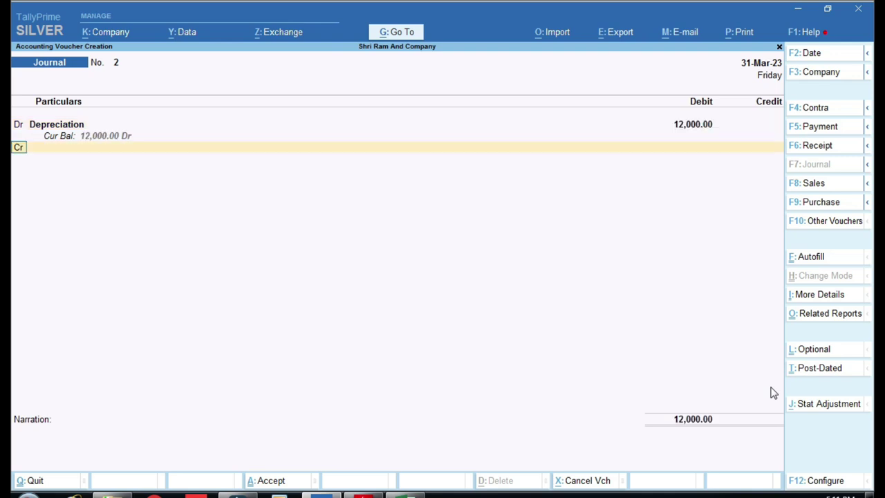
- Credit Motercycle 12,000.00 and save the journal voucher
{"action": "type", "text": "Mot"}
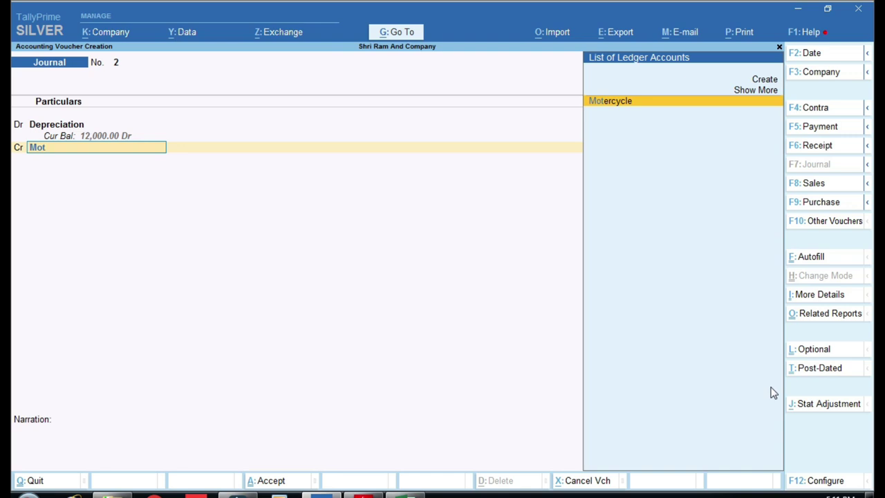
{"action": "key", "text": "Return"}
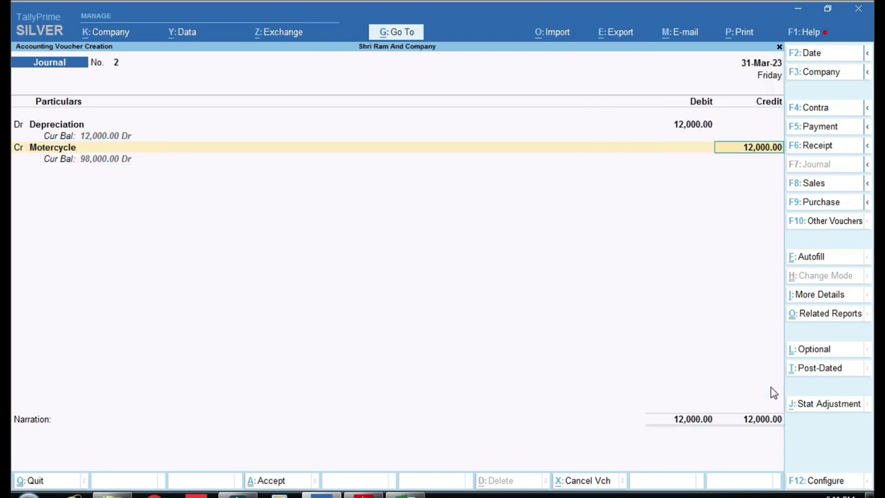
{"action": "key", "text": "Return"}
{"action": "key", "text": "y"}
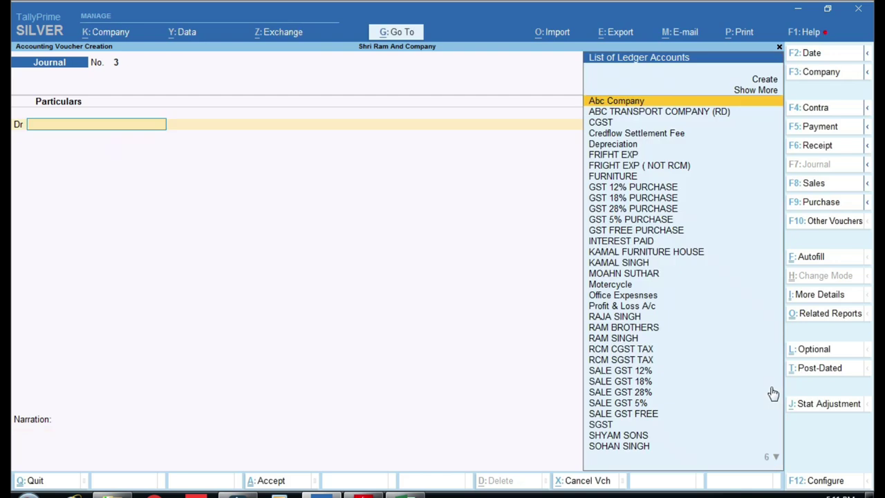
{"action": "key", "text": "Escape"}
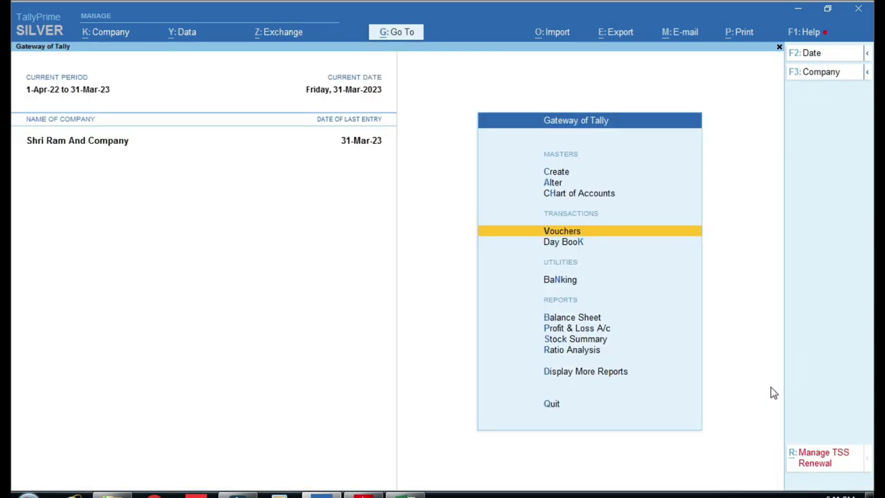
- Open the Balance Sheet in detailed view and inspect the Current Assets summary
{"action": "key", "text": "b"}
{"action": "key", "text": "alt+F5"}
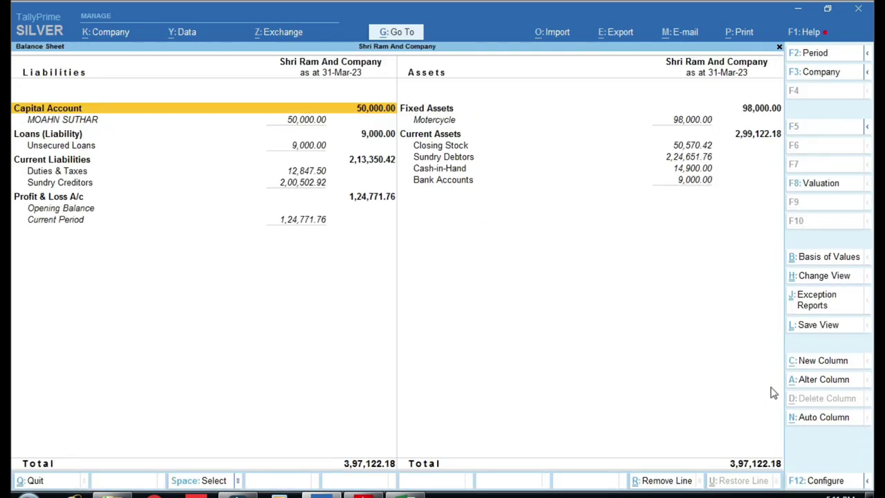
{"action": "key", "text": "ctrl"}
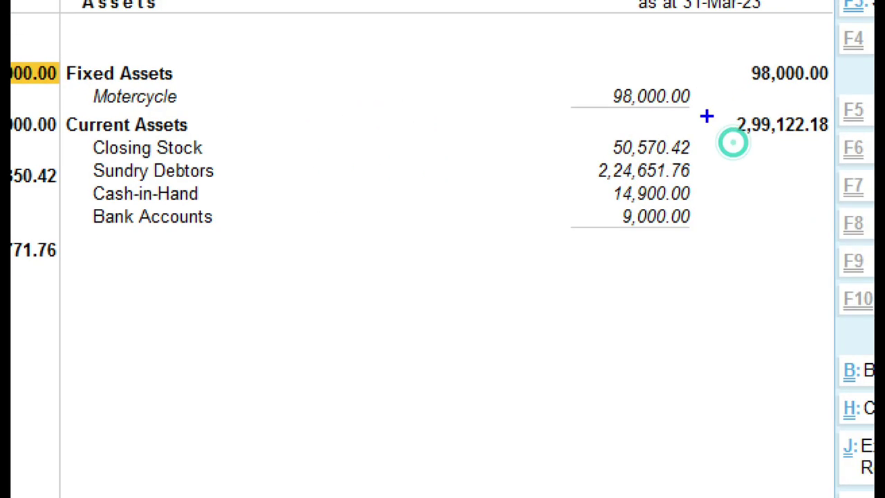
{"action": "left_click_drag", "start_coordinate": [585, 69], "coordinate": [700, 115]}
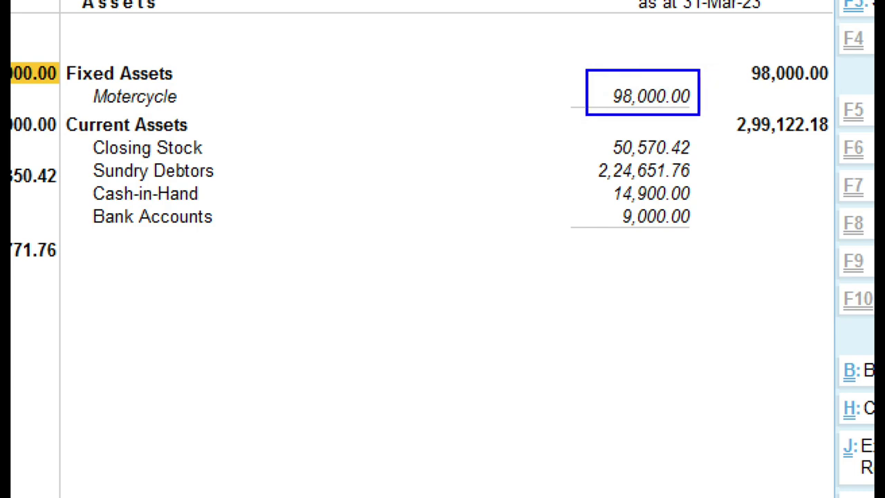
{"action": "left_click", "coordinate": [720, 134]}
{"action": "left_click", "coordinate": [720, 135]}
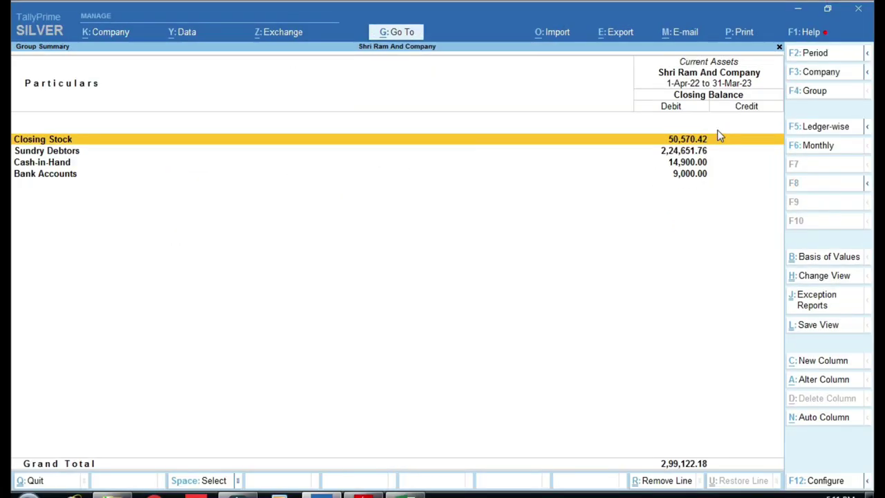
{"action": "key", "text": "Escape"}
- Confirm Motercycle's 98,000.00 closing balance and compare it with Excel's P11 Closing WDV
{"action": "key", "text": "Up"}
{"action": "key", "text": "Return"}
{"action": "key", "text": "Return"}
{"action": "key", "text": "F2"}
{"action": "key", "text": "Return"}
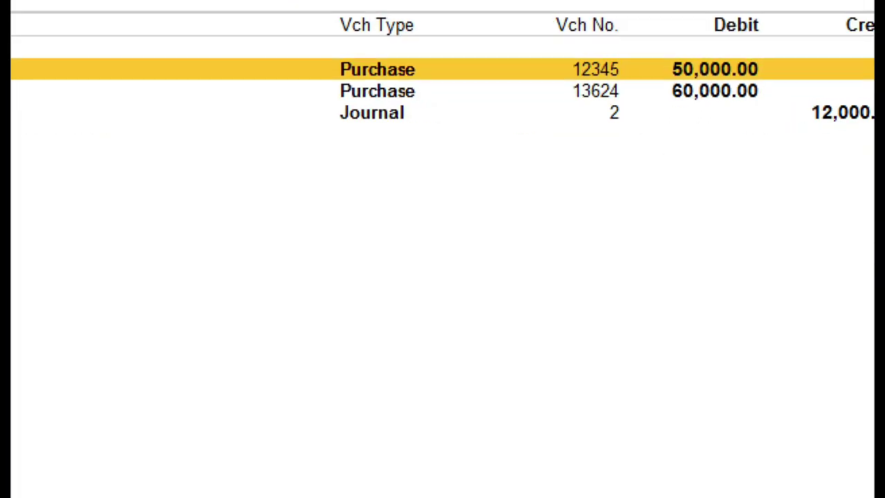
{"action": "left_click_drag", "start_coordinate": [510, 351], "coordinate": [646, 395]}
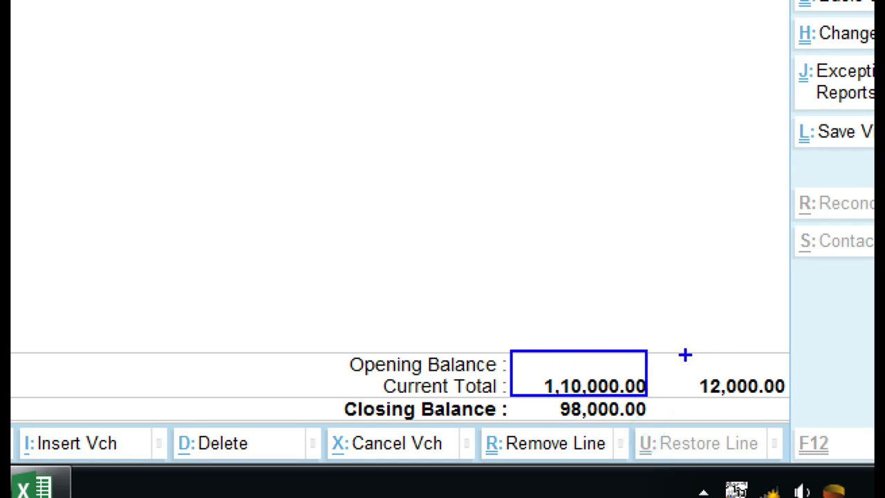
{"action": "left_click_drag", "start_coordinate": [529, 395], "coordinate": [646, 418]}
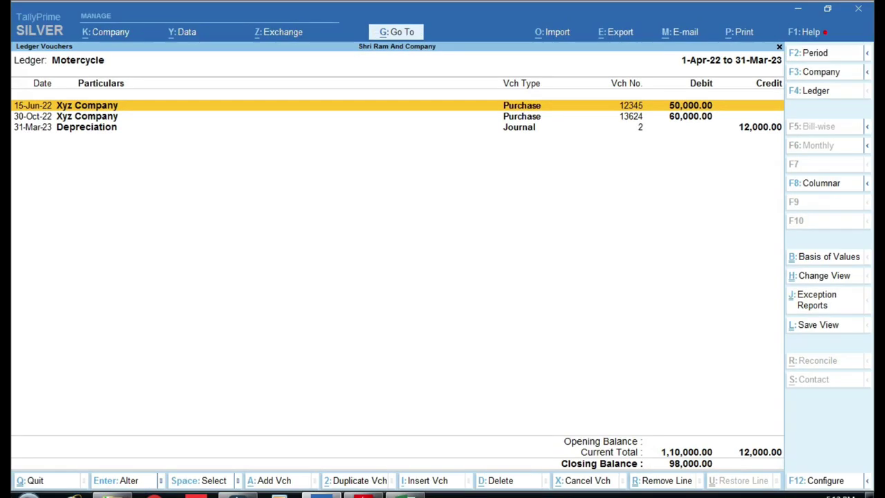
{"action": "left_click", "coordinate": [415, 495]}
{"action": "left_click", "coordinate": [707, 233]}
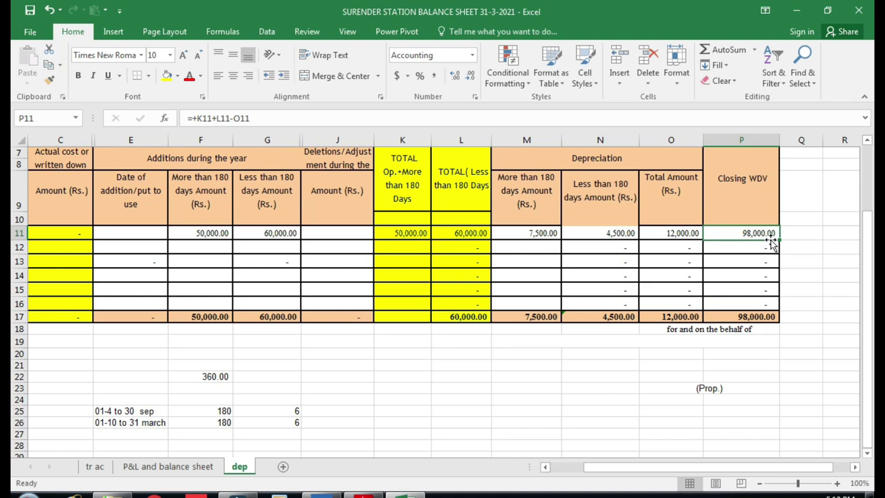
{"action": "key", "text": "Left"}
{"action": "key", "text": "Left"}
{"action": "key", "text": "Left"}
{"action": "key", "text": "Left"}
{"action": "key", "text": "Left"}
{"action": "key", "text": "Left"}
{"action": "key", "text": "Left"}
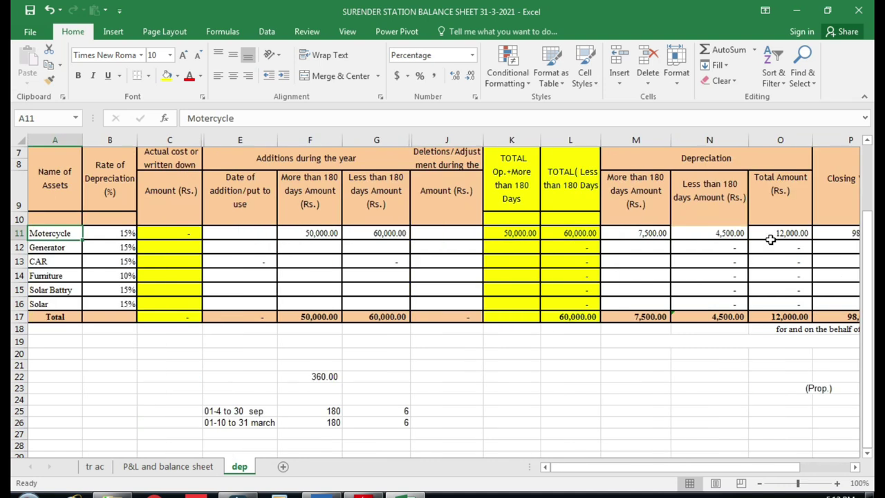
{"action": "key", "text": "Right"}
{"action": "key", "text": "Right"}
{"action": "key", "text": "Right"}
{"action": "key", "text": "Right"}
{"action": "key", "text": "Right"}
{"action": "key", "text": "Right"}
{"action": "key", "text": "Right"}
{"action": "key", "text": "Right"}
{"action": "key", "text": "Right"}
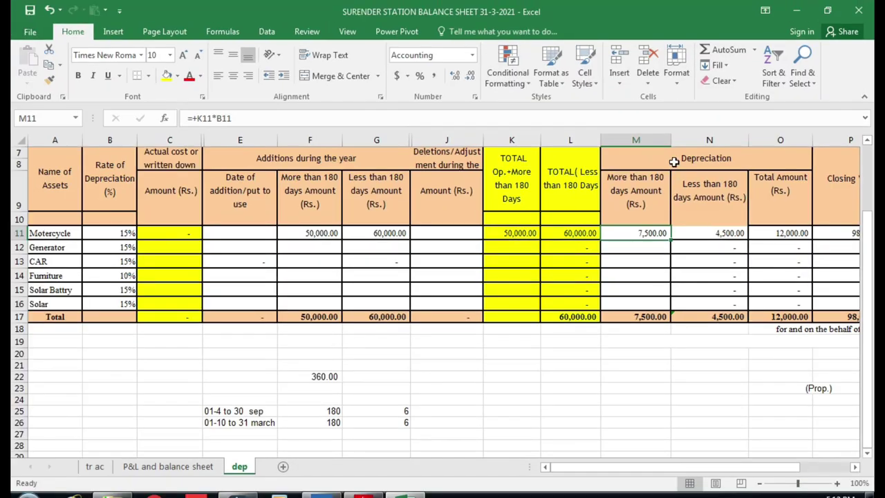
{"action": "left_click_drag", "start_coordinate": [674, 161], "coordinate": [650, 317]}
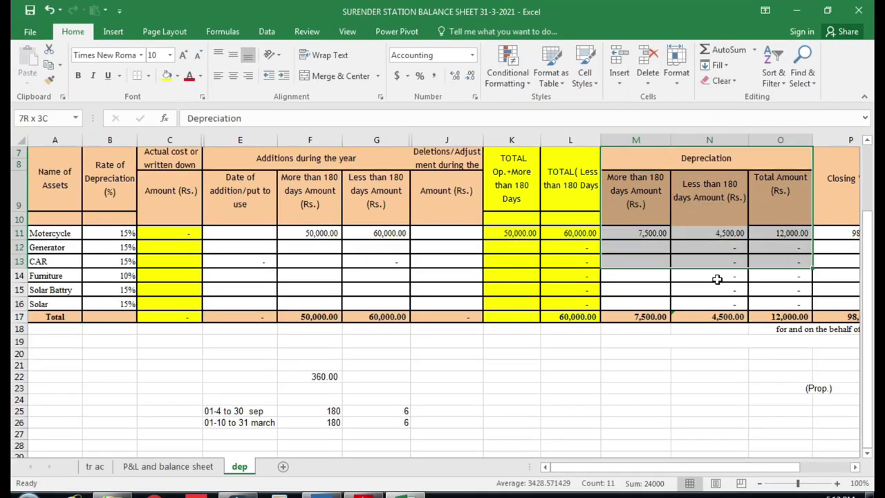
{"action": "left_click", "coordinate": [178, 77]}
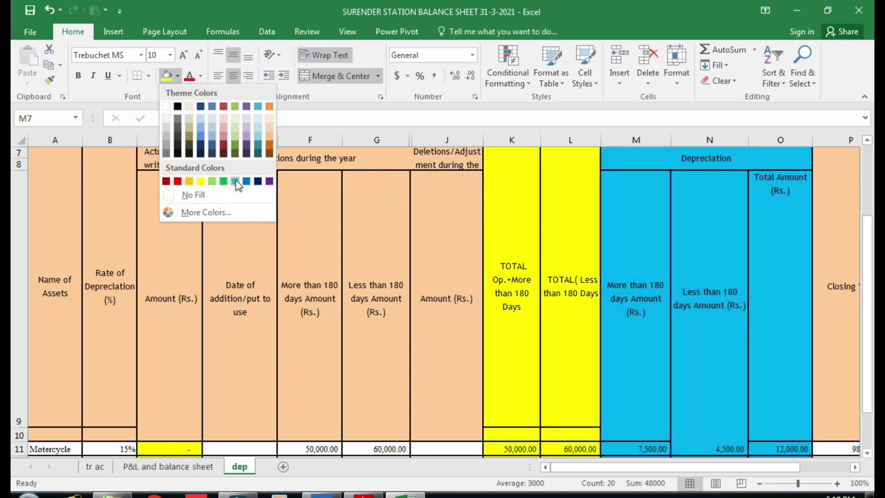
{"action": "left_click", "coordinate": [236, 181]}
{"action": "key", "text": "Down"}
{"action": "scroll", "coordinate": [494, 267], "scroll_direction": "down", "scroll_amount": 3}
{"action": "scroll", "coordinate": [493, 267], "scroll_direction": "up", "scroll_amount": 5}
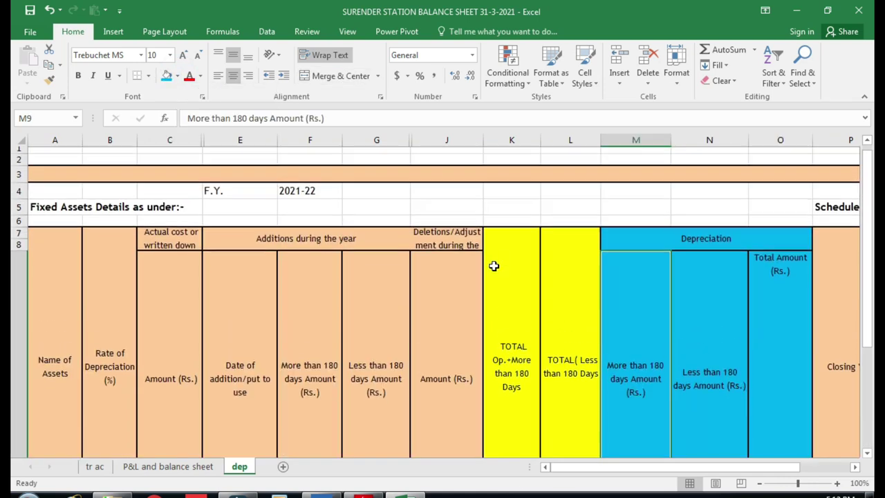
{"action": "key", "text": "ctrl+z"}
- Reduce the height of the tall header row 9
{"action": "left_click", "coordinate": [682, 248]}
{"action": "scroll", "coordinate": [486, 273], "scroll_direction": "down", "scroll_amount": 5}
{"action": "scroll", "coordinate": [400, 283], "scroll_direction": "up", "scroll_amount": 3}
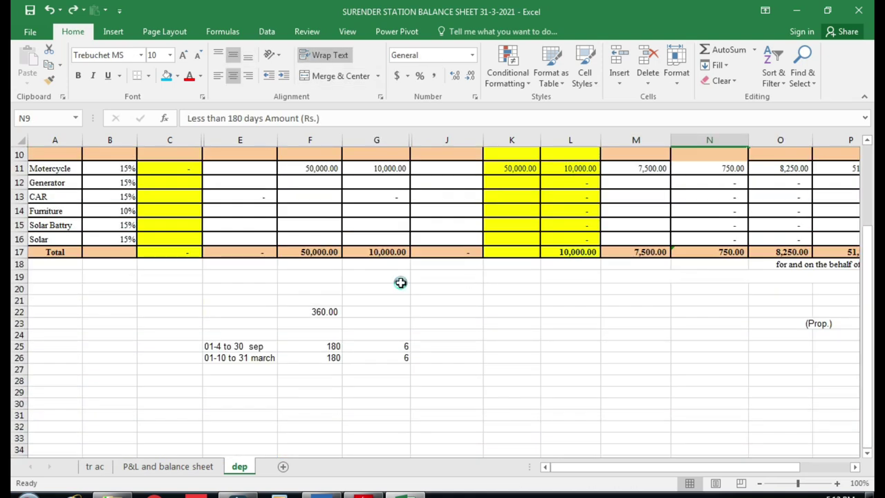
{"action": "scroll", "coordinate": [401, 282], "scroll_direction": "up", "scroll_amount": 3}
{"action": "scroll", "coordinate": [406, 282], "scroll_direction": "down", "scroll_amount": 1}
{"action": "left_click", "coordinate": [346, 286]}
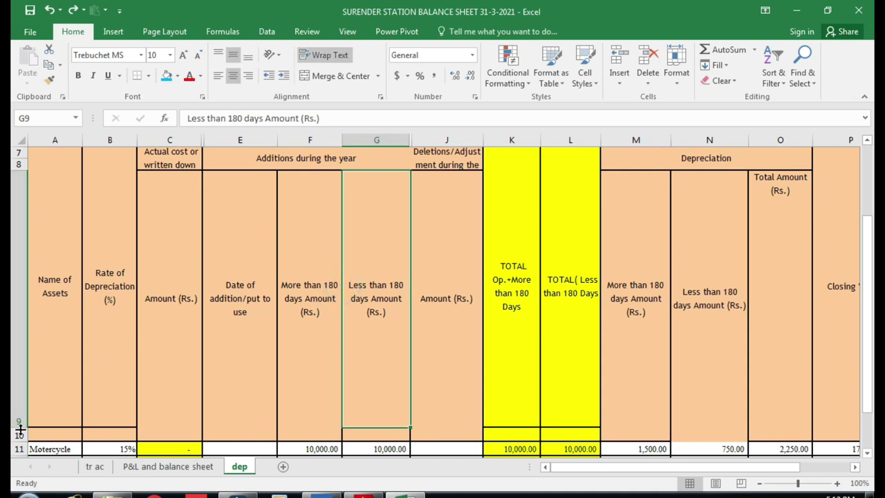
{"action": "left_click_drag", "start_coordinate": [19, 430], "coordinate": [19, 240]}
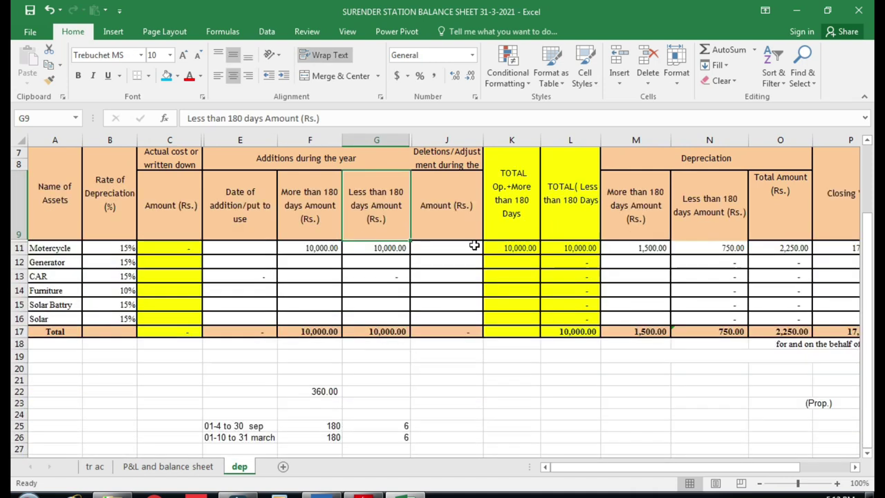
- Fill the M9:O9 Depreciation sub-headings light blue
{"action": "left_click", "coordinate": [663, 247]}
{"action": "scroll", "coordinate": [653, 231], "scroll_direction": "up", "scroll_amount": 1}
{"action": "left_click_drag", "start_coordinate": [651, 231], "coordinate": [762, 242]}
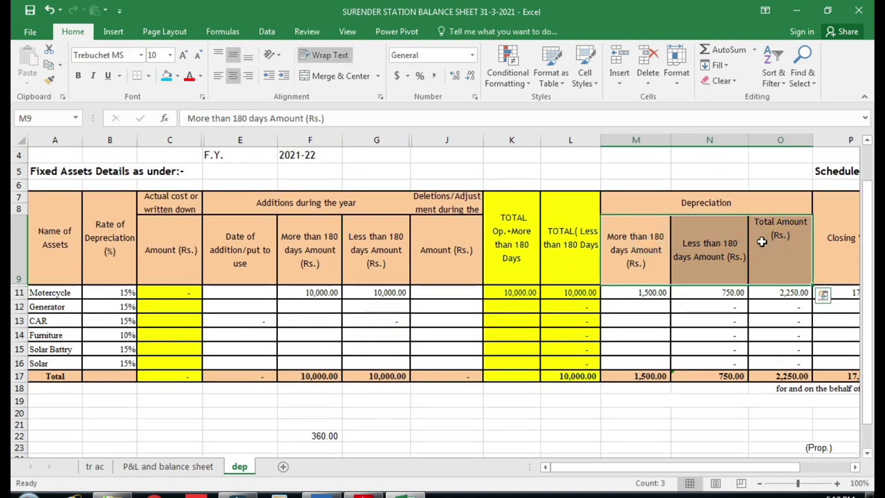
{"action": "left_click", "coordinate": [168, 78]}
{"action": "left_click", "coordinate": [618, 293]}
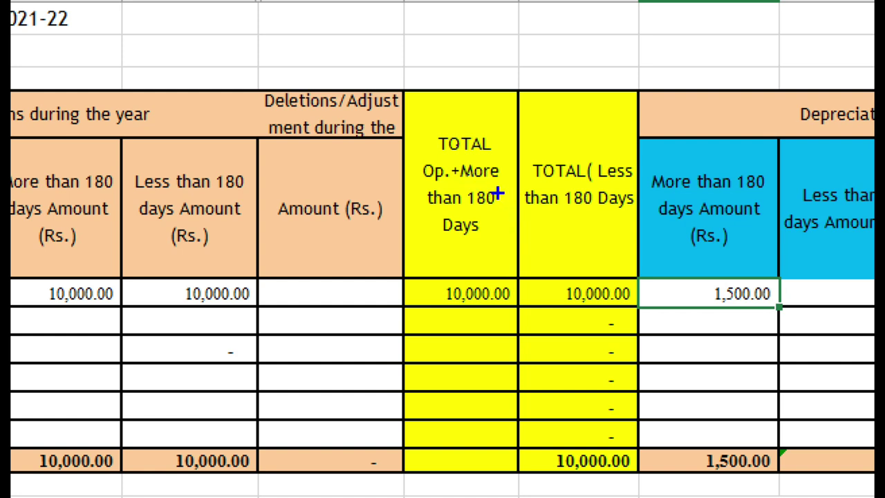
{"action": "mouse_move", "coordinate": [69, 218]}
{"action": "left_mouse_down"}
{"action": "mouse_move", "coordinate": [59, 199]}
{"action": "mouse_move", "coordinate": [133, 161]}
{"action": "left_mouse_up"}
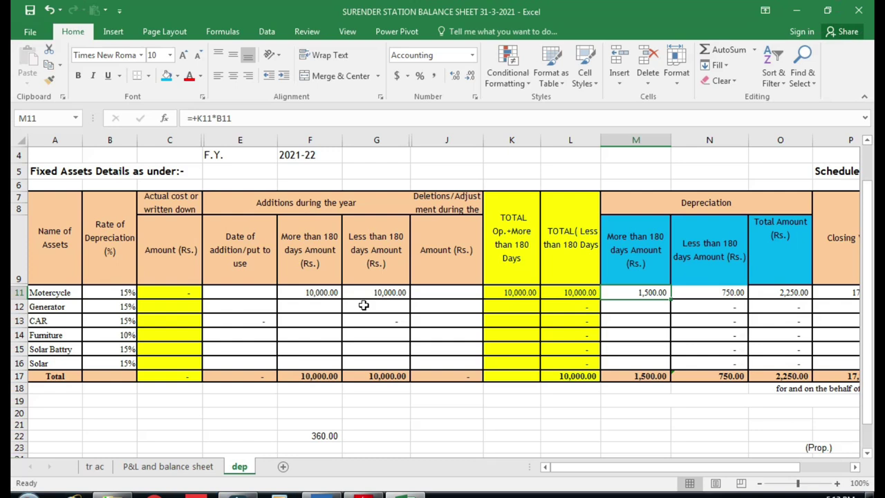
- Enter Motercycle additions of 50,000 in F11 and 60,000 in G11
{"action": "left_click", "coordinate": [323, 296]}
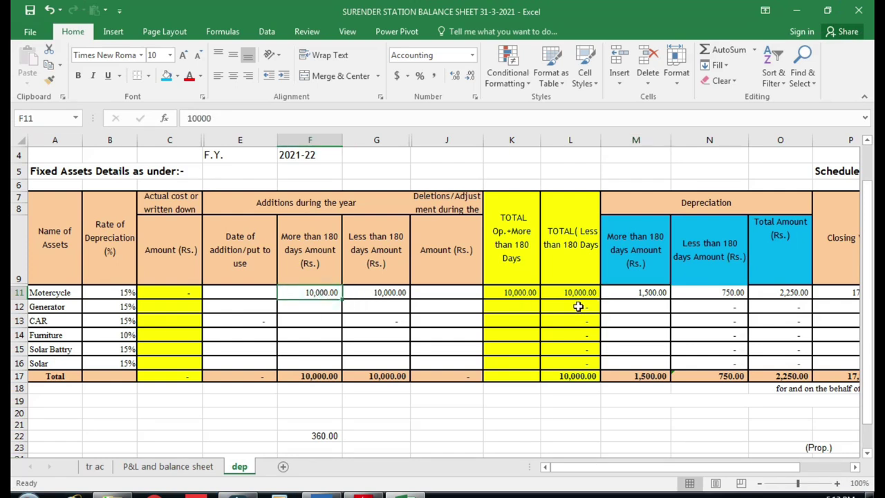
{"action": "type", "text": "50000"}
{"action": "key", "text": "Return"}
{"action": "key", "text": "Up"}
{"action": "key", "text": "Right"}
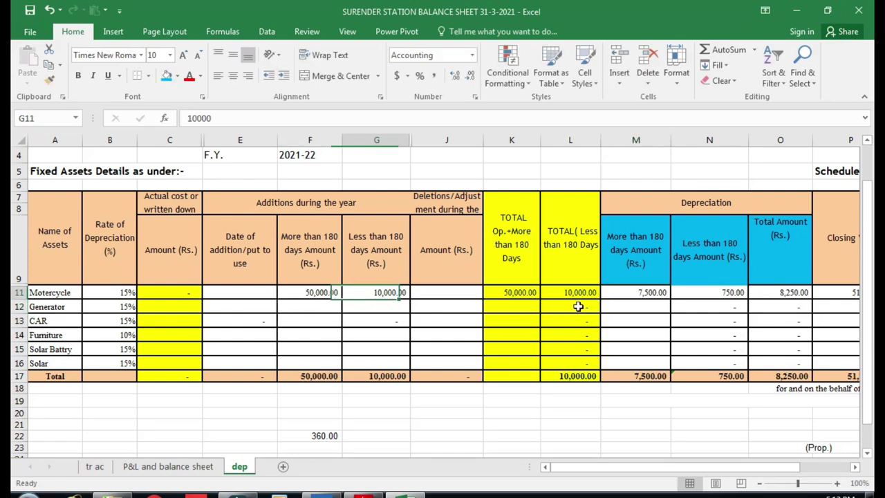
{"action": "type", "text": "60,0"}
{"action": "key", "text": "Return"}
{"action": "key", "text": "Up"}
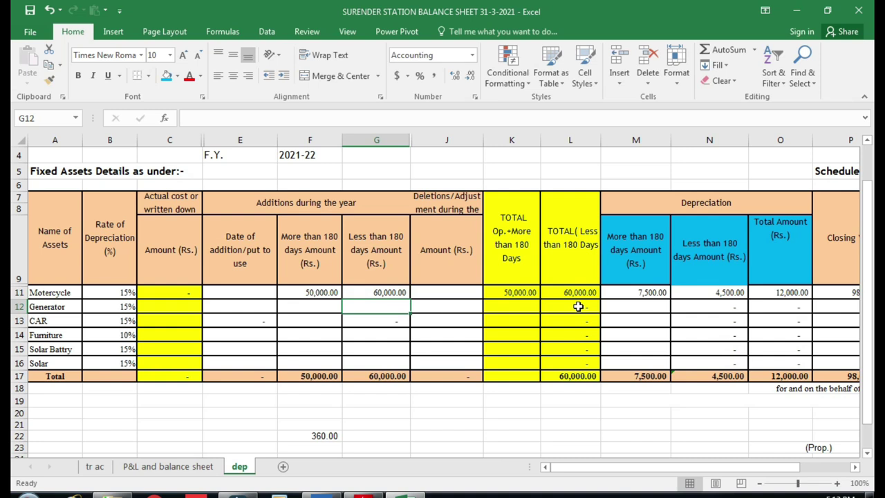
{"action": "key", "text": "Right"}
{"action": "key", "text": "Right"}
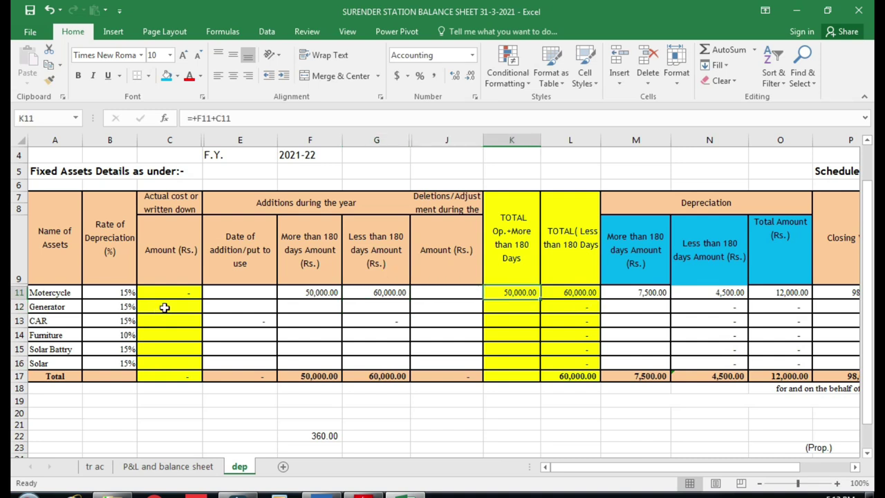
- Set Motercycle's opening amount in C11 to 40,000
{"action": "left_click", "coordinate": [164, 291]}
{"action": "type", "text": "4"}
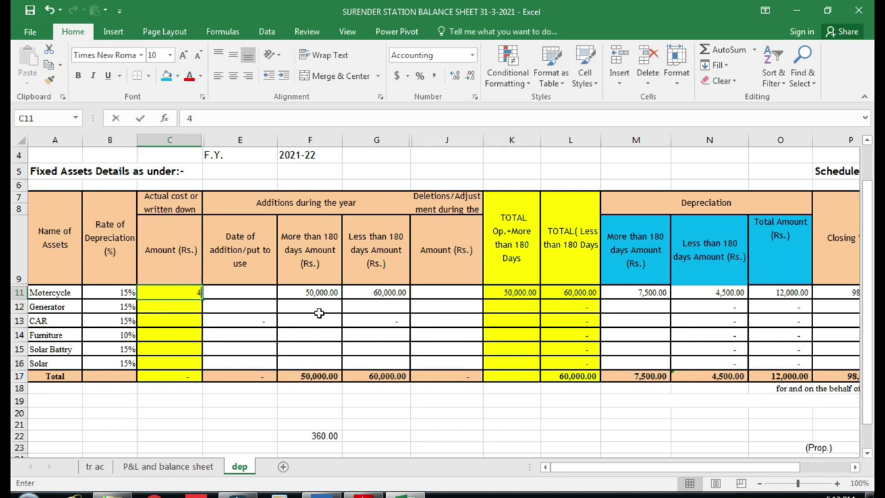
{"action": "type", "text": "0,000.00"}
{"action": "key", "text": "Return"}
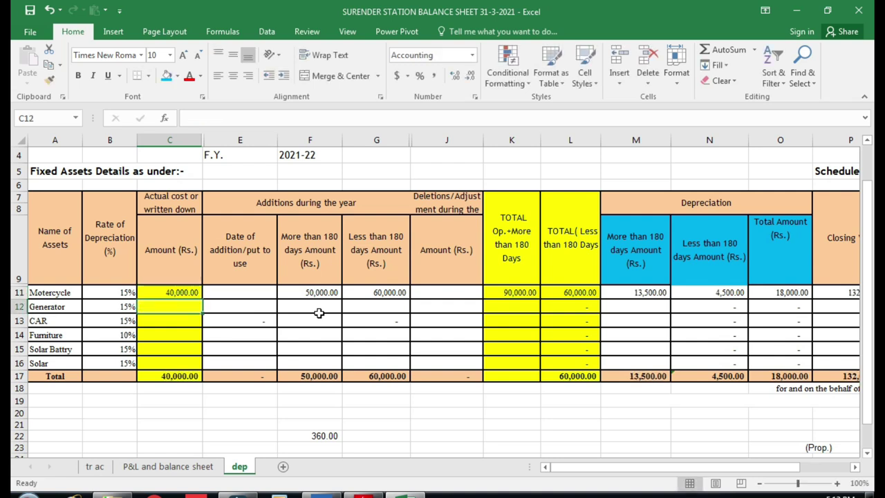
{"action": "key", "text": "Up"}
{"action": "key", "text": "Right"}
{"action": "key", "text": "Right"}
{"action": "key", "text": "Right"}
{"action": "key", "text": "Right"}
{"action": "key", "text": "Right"}
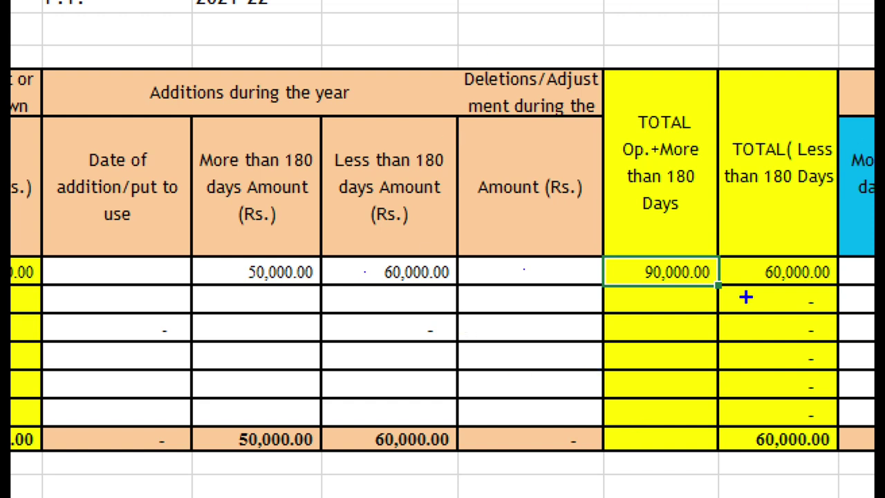
{"action": "mouse_move", "coordinate": [621, 271]}
{"action": "left_mouse_down"}
{"action": "mouse_move", "coordinate": [635, 280]}
{"action": "mouse_move", "coordinate": [645, 252]}
{"action": "left_mouse_up"}
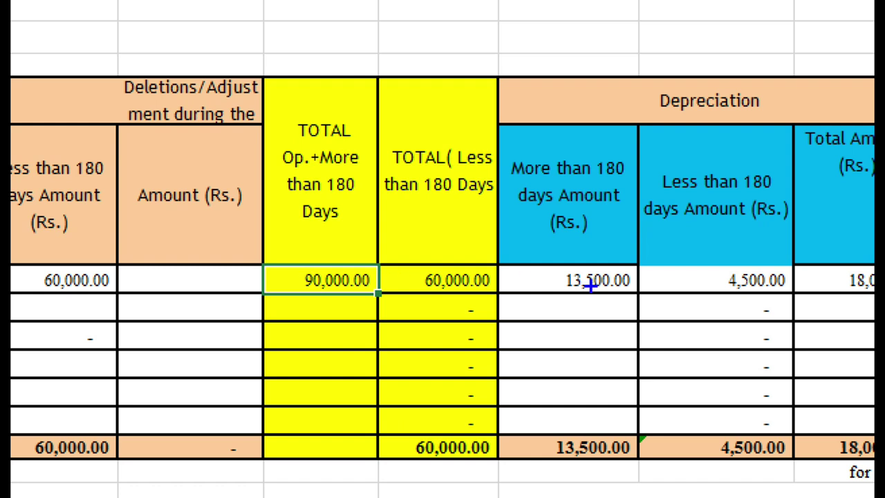
{"action": "left_click_drag", "start_coordinate": [518, 261], "coordinate": [608, 297]}
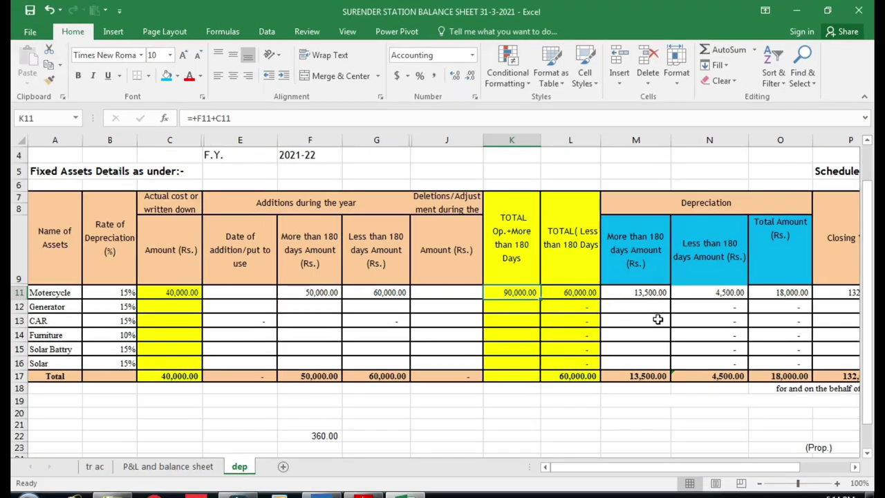
{"action": "left_click", "coordinate": [658, 318]}
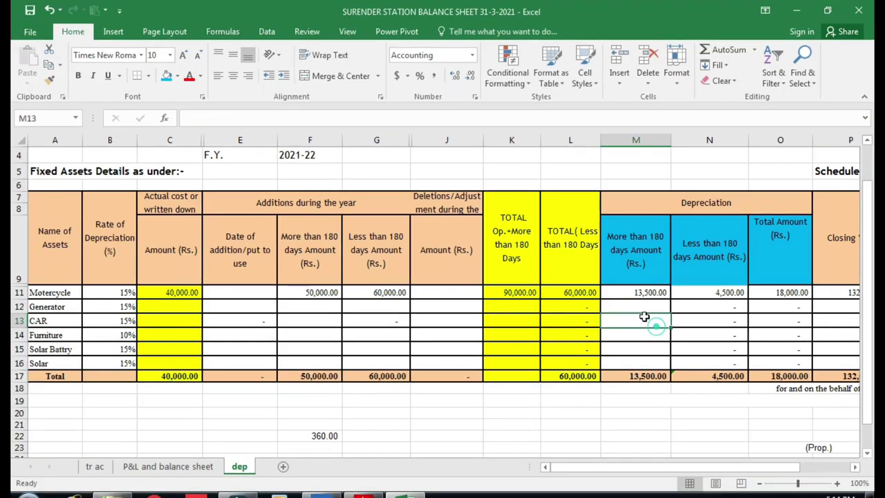
{"action": "left_click", "coordinate": [528, 294]}
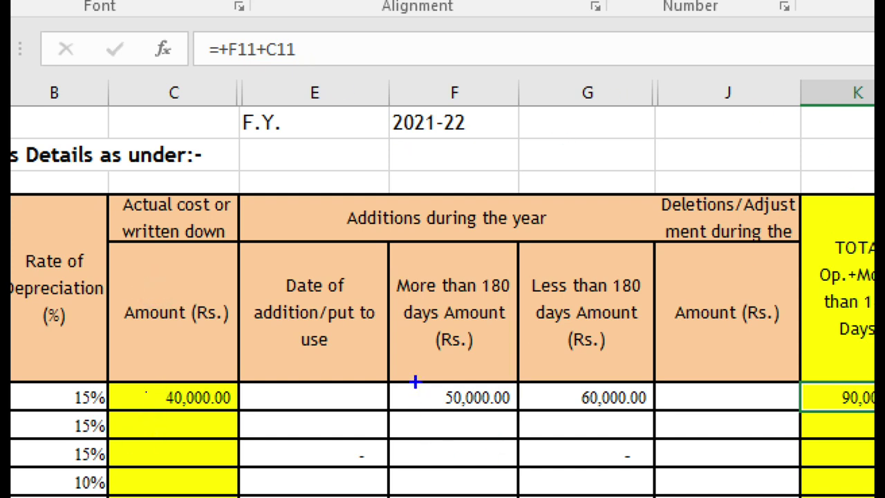
{"action": "left_click_drag", "start_coordinate": [391, 371], "coordinate": [385, 375]}
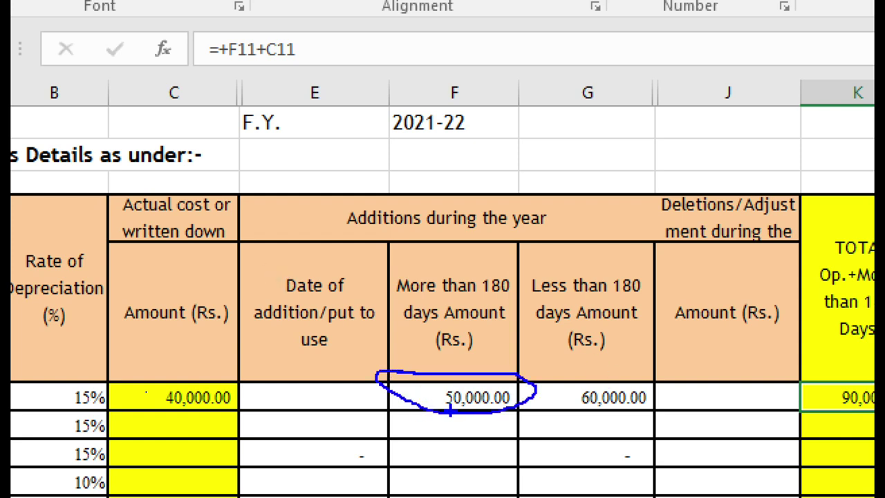
{"action": "key", "text": "Escape"}
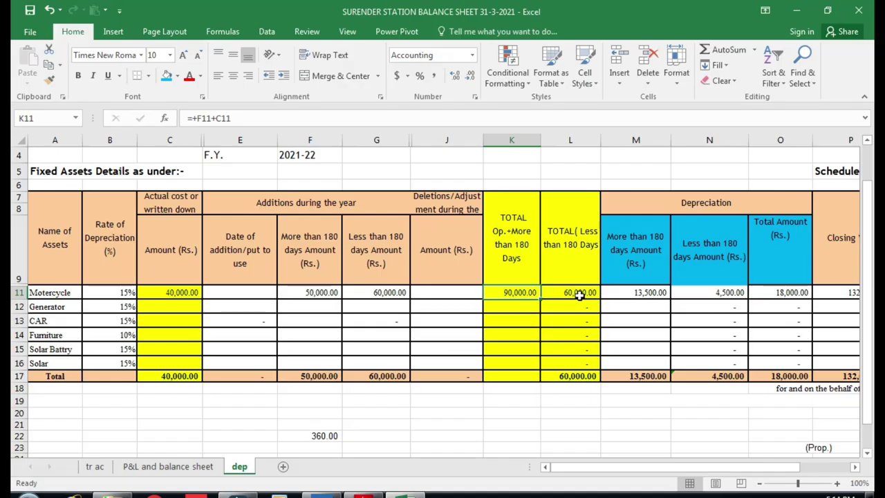
{"action": "key", "text": "ctrl+1"}
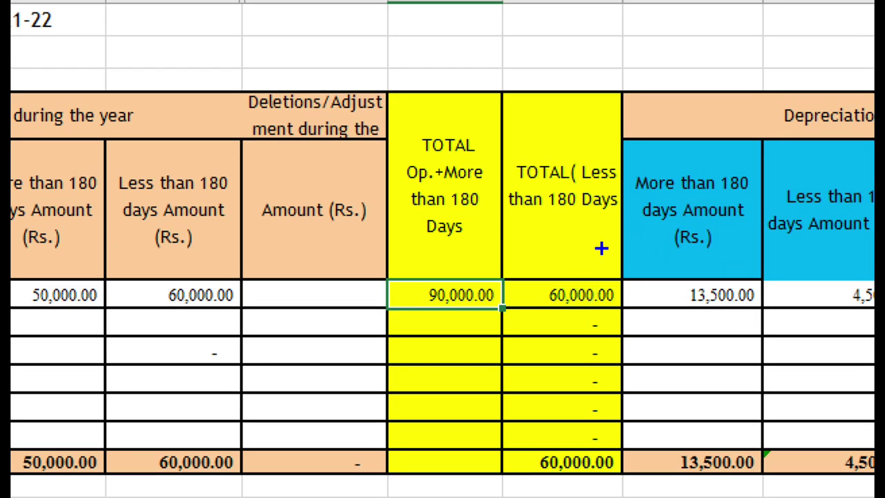
{"action": "left_click", "coordinate": [542, 295]}
{"action": "key", "text": "Escape"}
{"action": "left_click", "coordinate": [558, 292]}
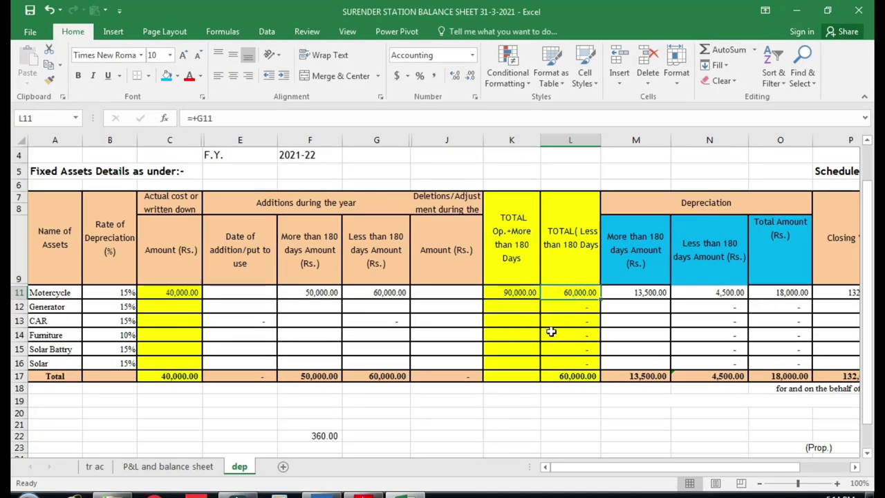
{"action": "key", "text": "ctrl+1"}
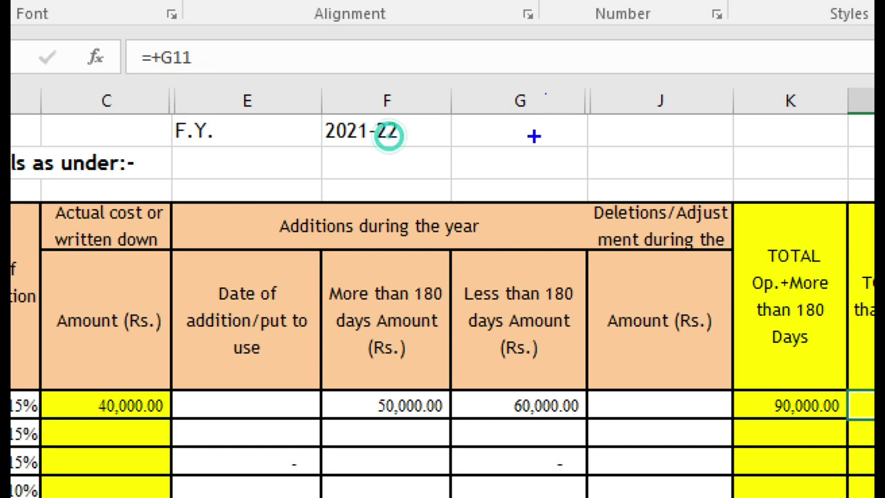
{"action": "left_click_drag", "start_coordinate": [462, 389], "coordinate": [589, 425]}
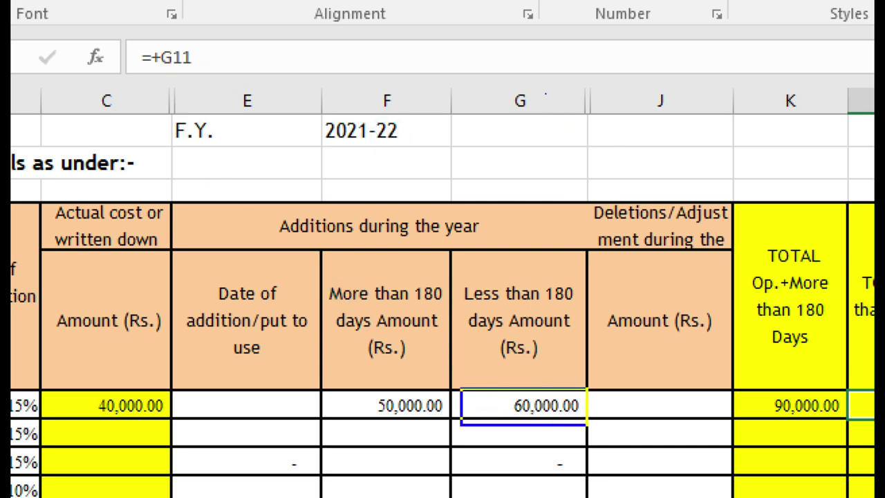
{"action": "key", "text": "Escape"}
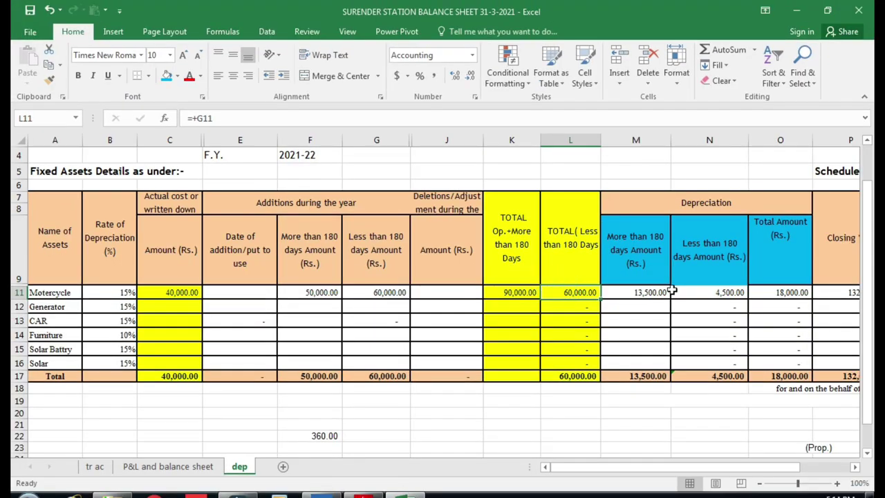
{"action": "key", "text": "ctrl+1"}
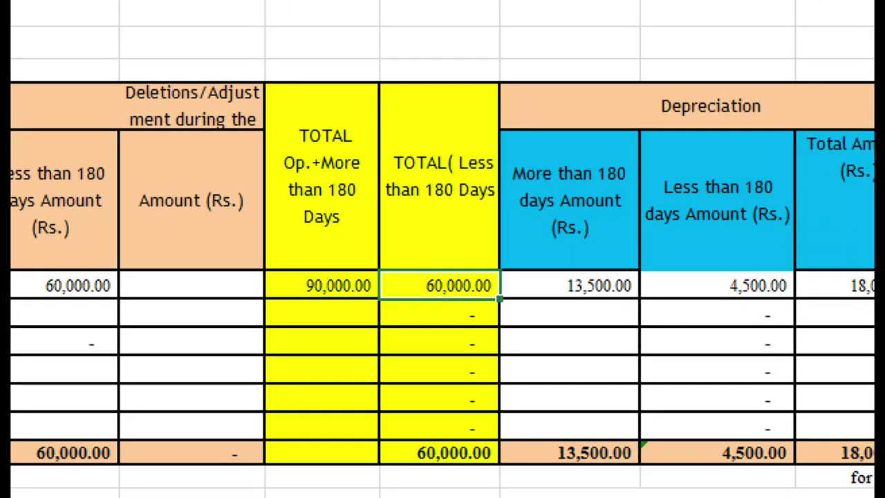
{"action": "left_click", "coordinate": [704, 294]}
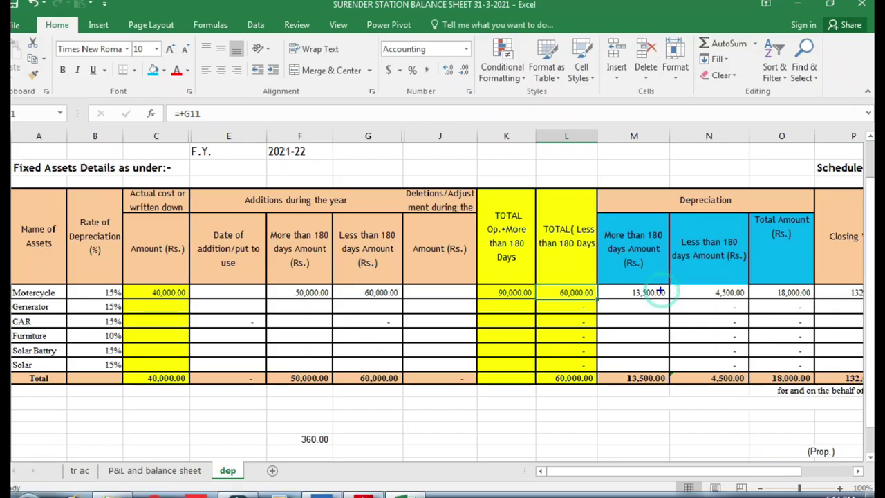
{"action": "key", "text": "Escape"}
{"action": "left_click", "coordinate": [661, 296]}
{"action": "key", "text": "ctrl+1"}
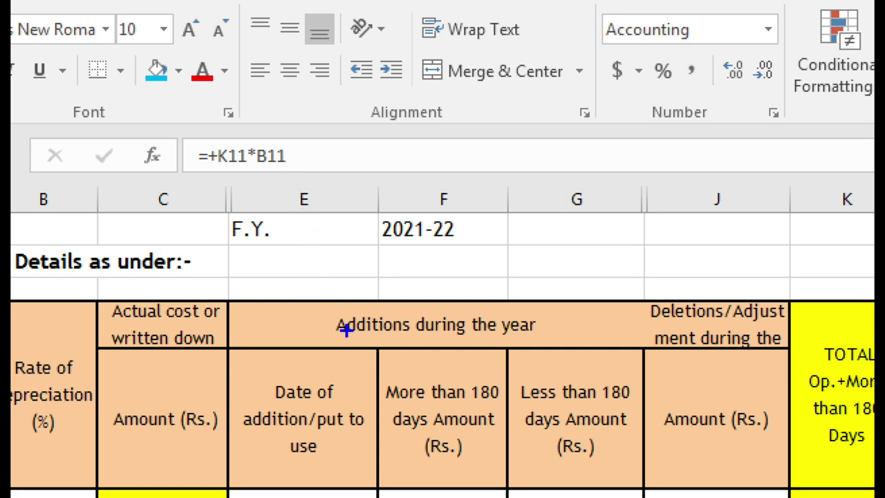
{"action": "key", "text": "Escape"}
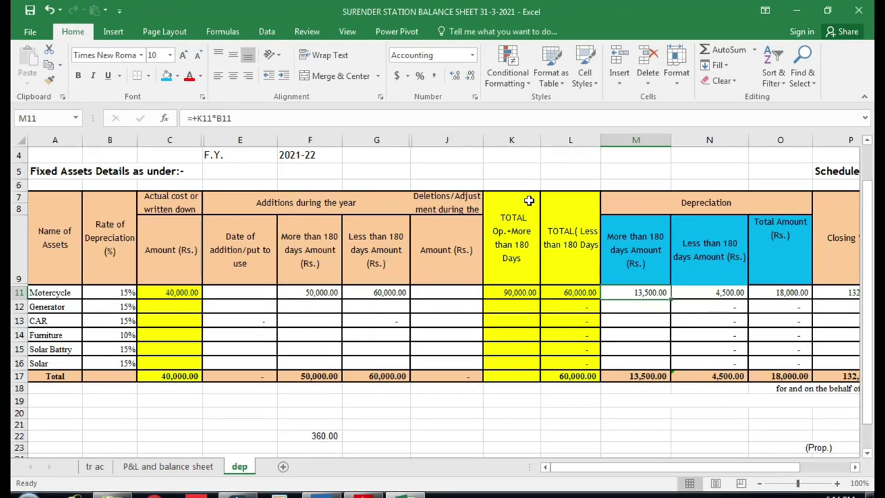
{"action": "left_click", "coordinate": [514, 294]}
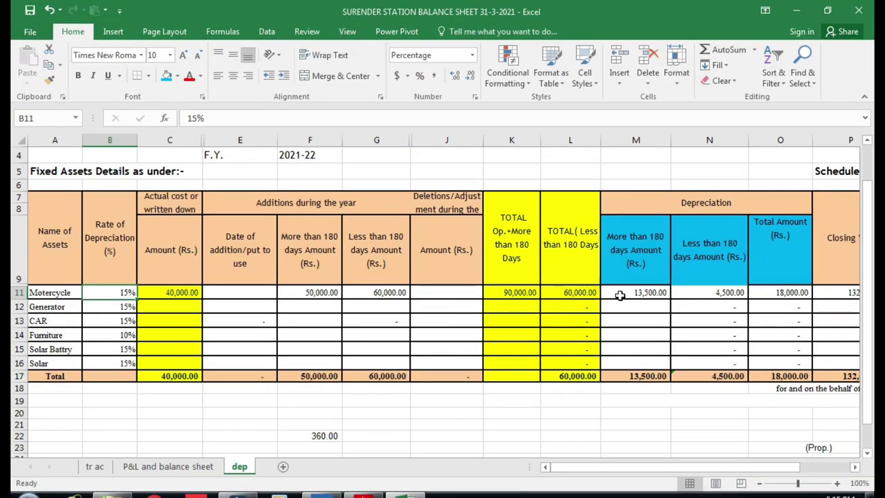
{"action": "left_click", "coordinate": [621, 294]}
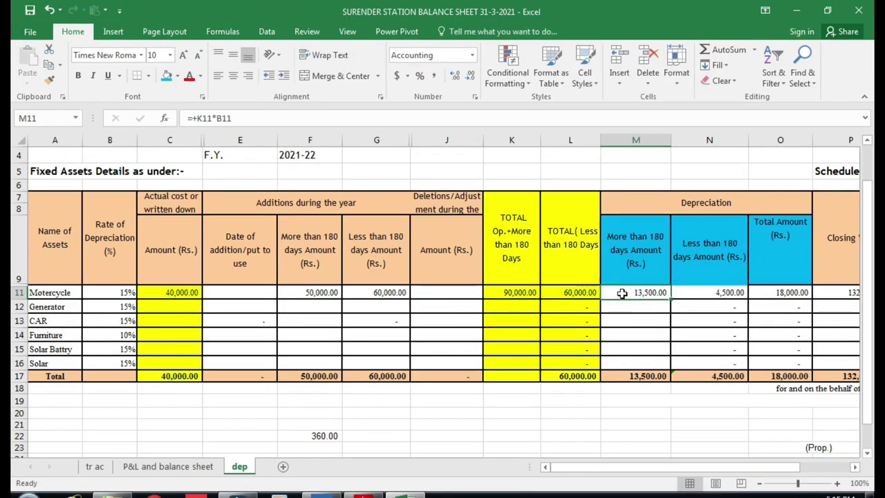
{"action": "left_click", "coordinate": [721, 293]}
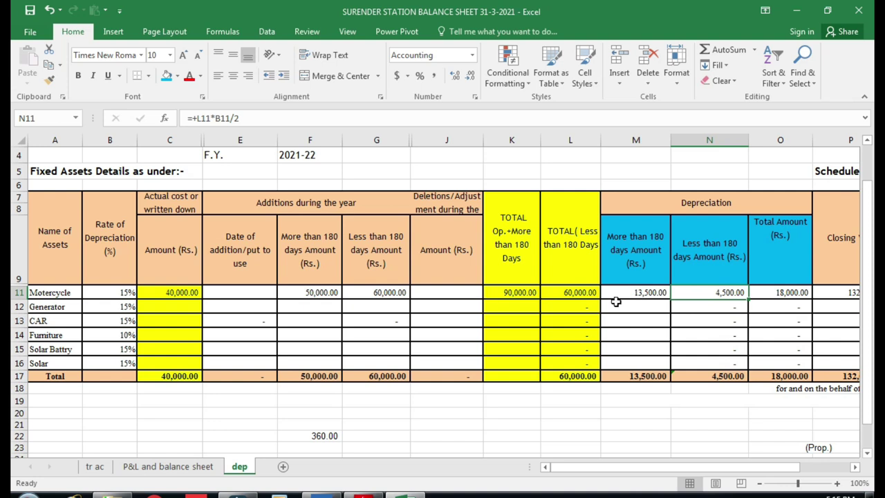
{"action": "left_click", "coordinate": [571, 292]}
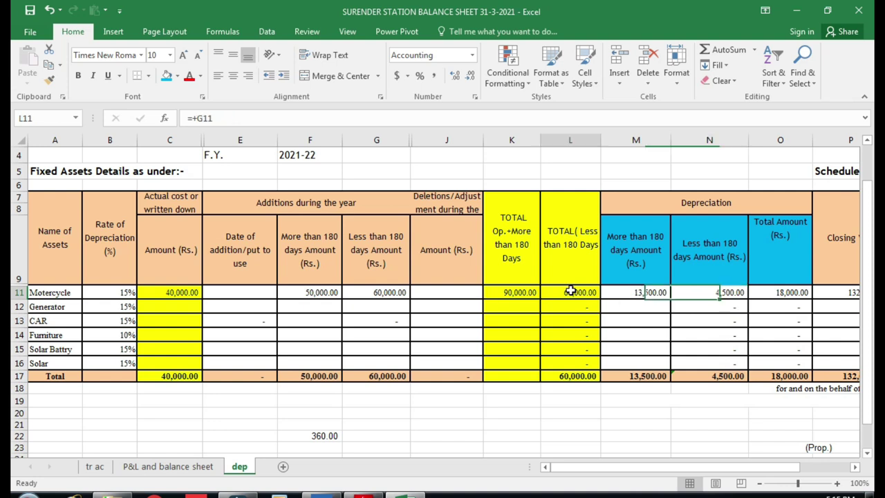
{"action": "left_click", "coordinate": [105, 295]}
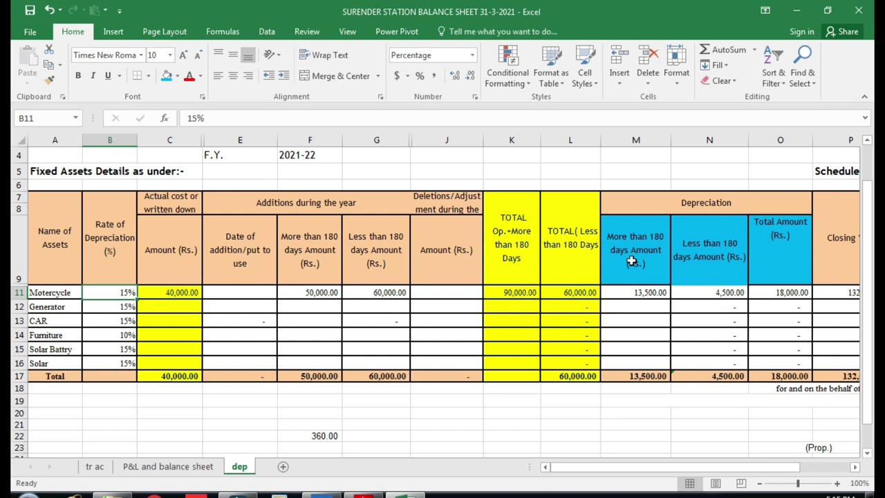
{"action": "left_click", "coordinate": [776, 294]}
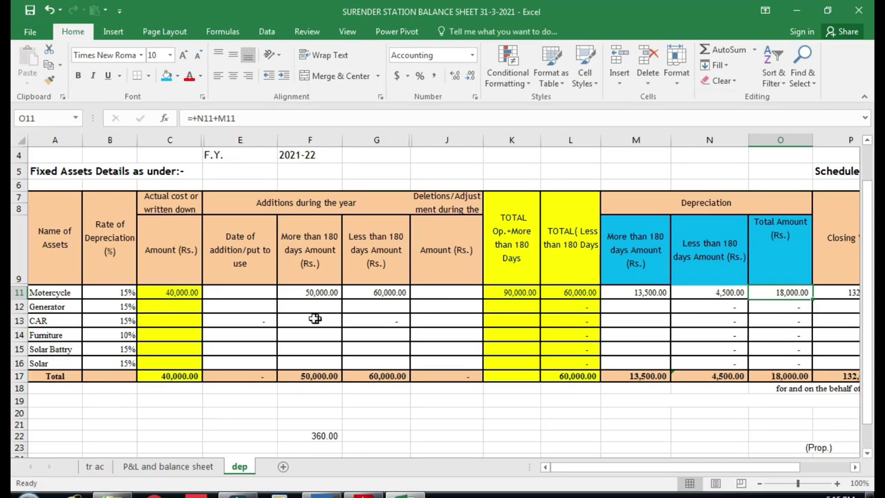
- Clear the dash placeholders from L12:P16
{"action": "left_click", "coordinate": [190, 308]}
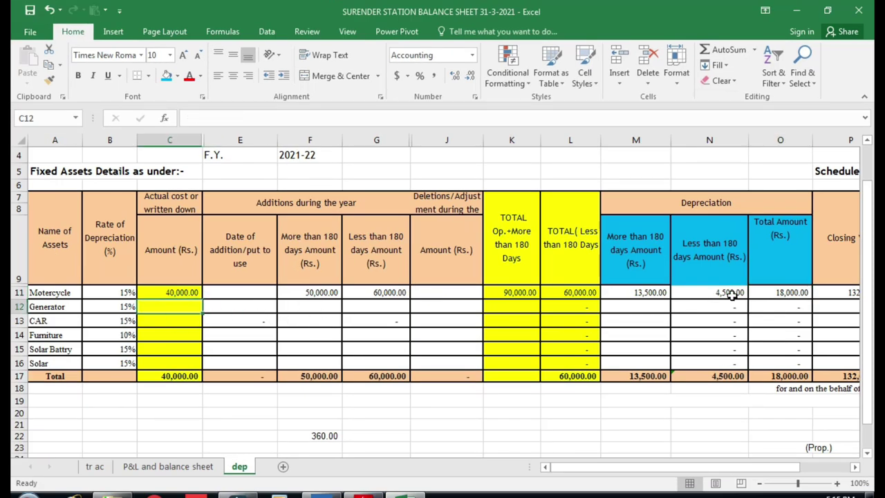
{"action": "key", "text": "Left"}
{"action": "key", "text": "Left"}
{"action": "key", "text": "Right"}
{"action": "key", "text": "Right"}
{"action": "key", "text": "Right"}
{"action": "key", "text": "Right"}
{"action": "key", "text": "Right"}
{"action": "key", "text": "Right"}
{"action": "key", "text": "Right"}
{"action": "key", "text": "Right"}
{"action": "key", "text": "Right"}
{"action": "key", "text": "Right"}
{"action": "key", "text": "Left"}
{"action": "key", "text": "Left"}
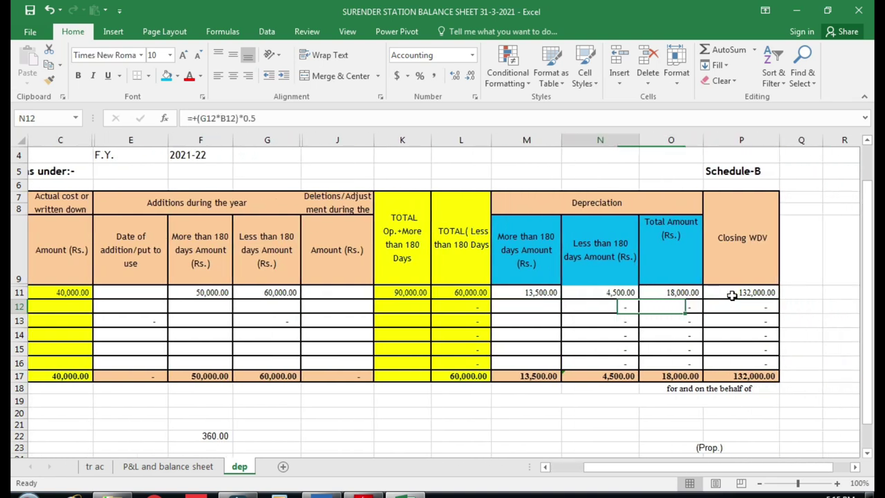
{"action": "key", "text": "Left"}
{"action": "key", "text": "Left"}
{"action": "key", "text": "shift+Down"}
{"action": "key", "text": "shift+Down"}
{"action": "key", "text": "shift+Right"}
{"action": "key", "text": "shift+Down"}
{"action": "key", "text": "shift+Down"}
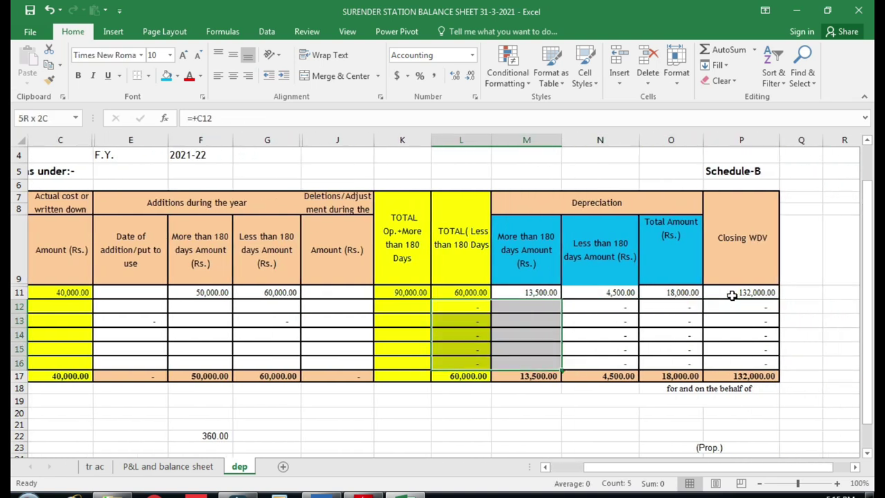
{"action": "key", "text": "shift+Right"}
{"action": "key", "text": "shift+Right"}
{"action": "key", "text": "shift+Right"}
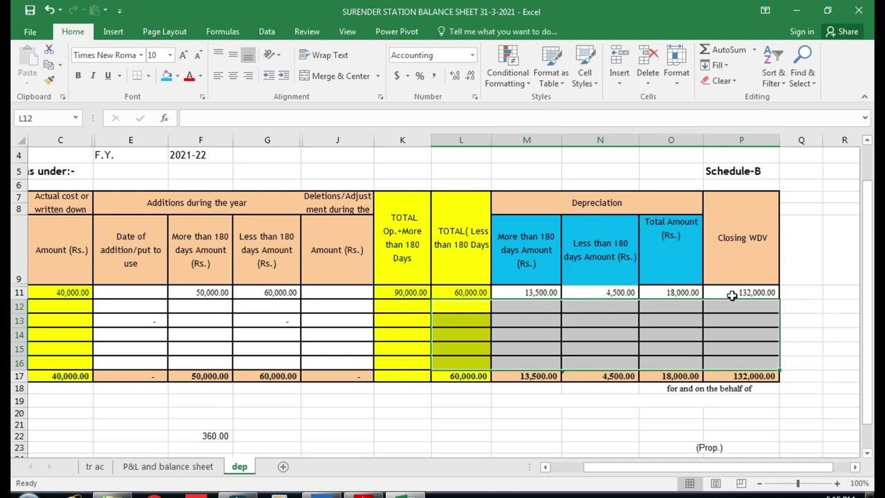
{"action": "key", "text": "Delete"}
{"action": "key", "text": "Up"}
{"action": "key", "text": "Left"}
- Enter the Generator's 5,000 opening amount in C12
{"action": "key", "text": "Left"}
{"action": "key", "text": "Down"}
{"action": "key", "text": "Left"}
{"action": "key", "text": "Home"}
{"action": "key", "text": "Down"}
{"action": "key", "text": "Right"}
{"action": "key", "text": "Up"}
{"action": "key", "text": "Right"}
{"action": "key", "text": "Right"}
{"action": "key", "text": "Right"}
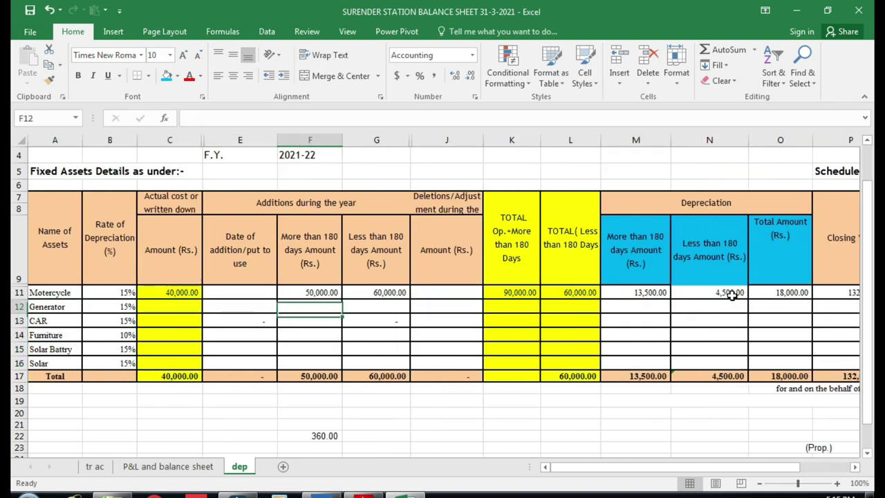
{"action": "key", "text": "Left"}
{"action": "key", "text": "Left"}
{"action": "type", "text": "50"}
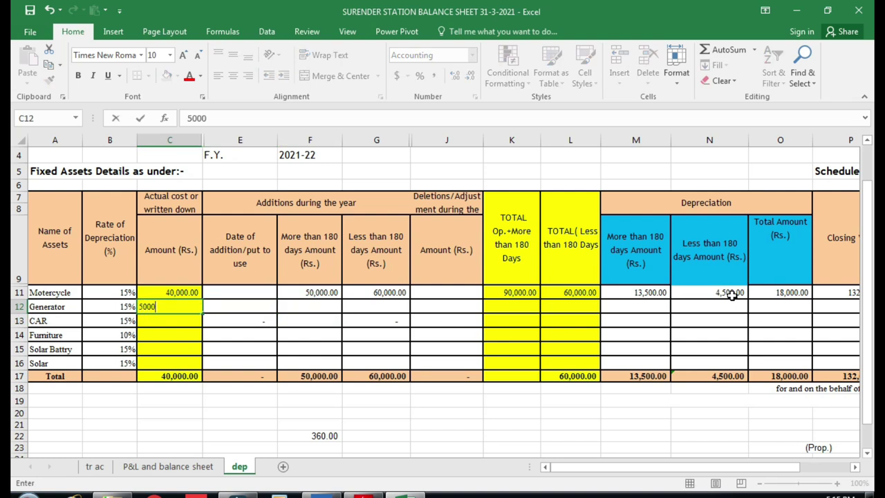
{"action": "key", "text": "Return"}
- Enter Generator additions of 25,000 in F12 and 30,000 in G12
{"action": "key", "text": "Up"}
{"action": "key", "text": "Right"}
{"action": "key", "text": "Right"}
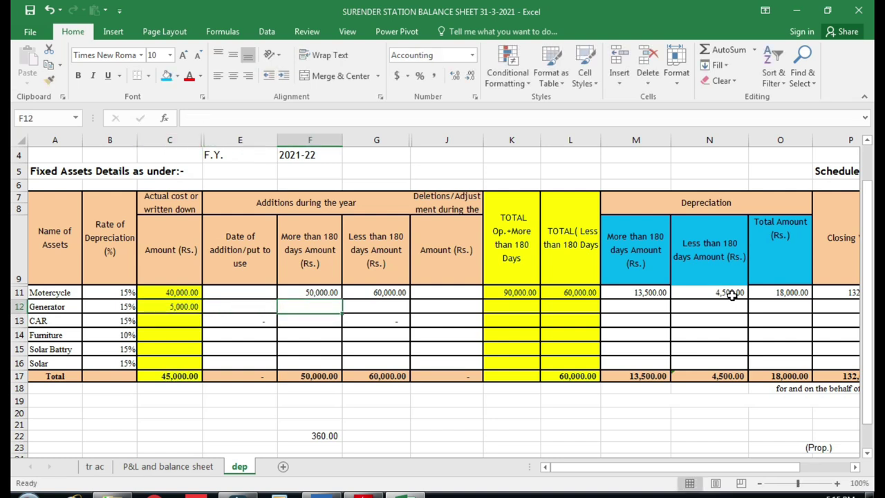
{"action": "type", "text": "250"}
{"action": "key", "text": "Return"}
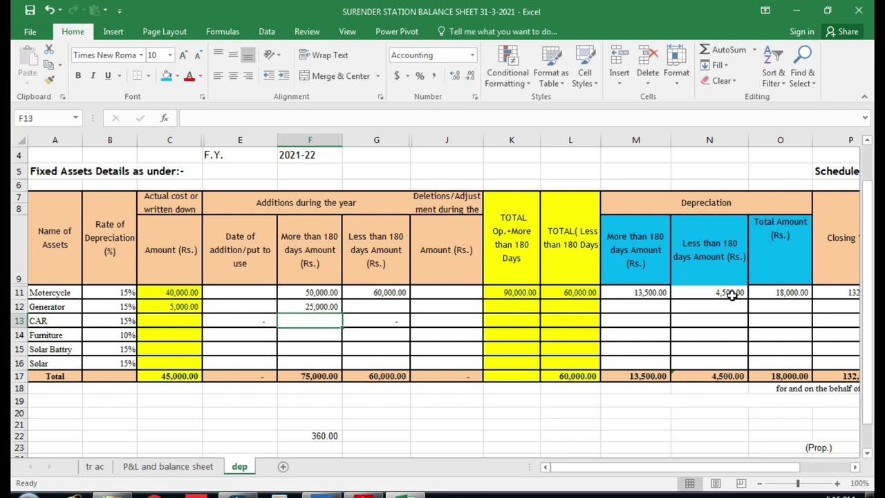
{"action": "key", "text": "Up"}
{"action": "key", "text": "Right"}
{"action": "type", "text": "30"}
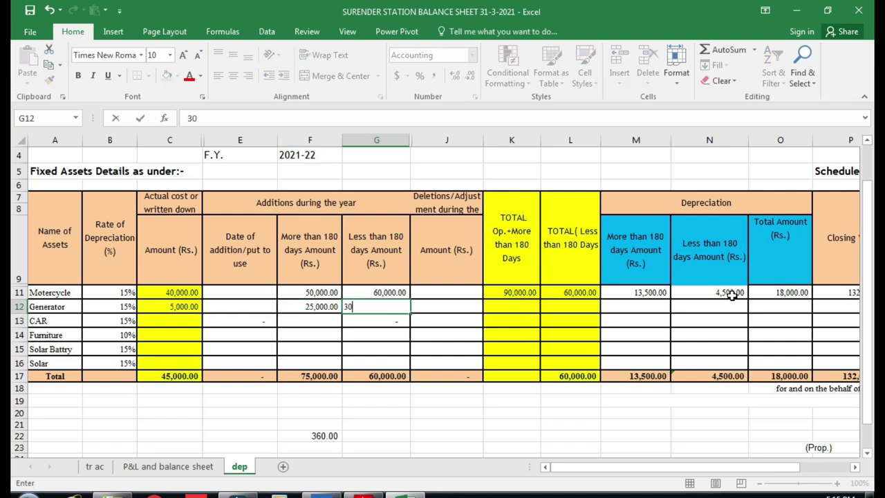
{"action": "key", "text": "Return"}
{"action": "key", "text": "Up"}
{"action": "key", "text": "Right"}
{"action": "key", "text": "Right"}
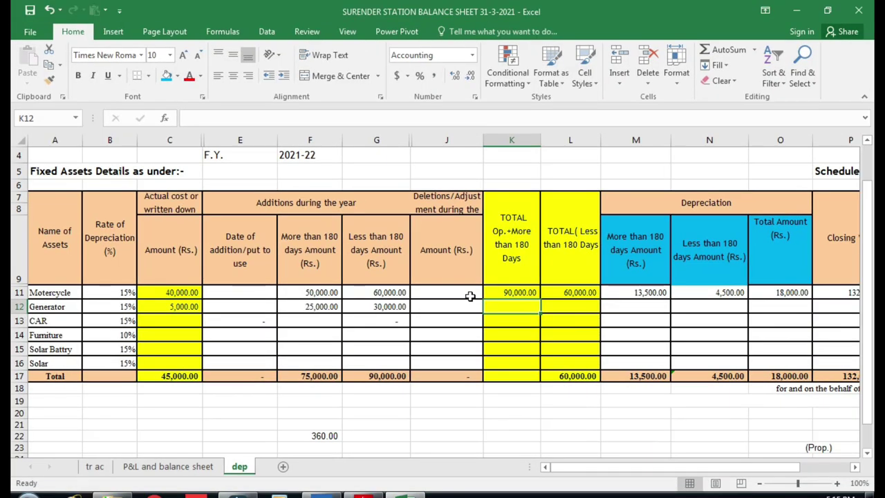
- Enter =C12+F12 in K12 for the Generator's 30,000 first total
{"action": "type", "text": "="}
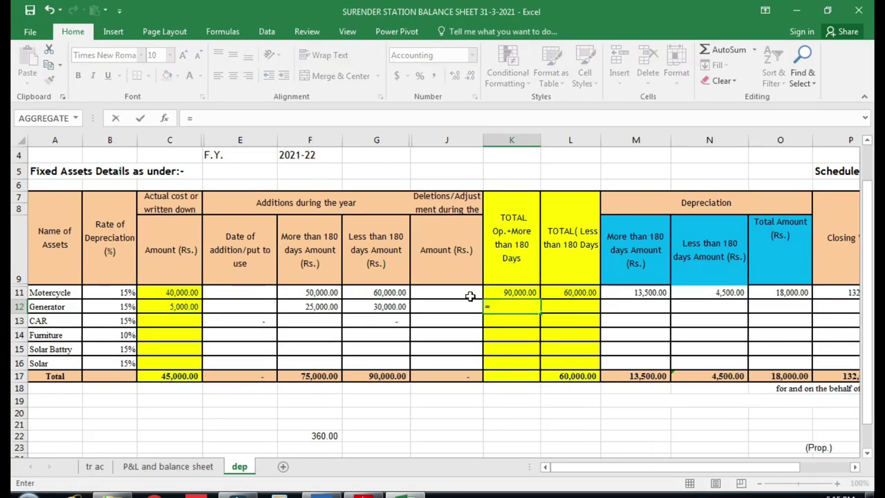
{"action": "left_click", "coordinate": [192, 307]}
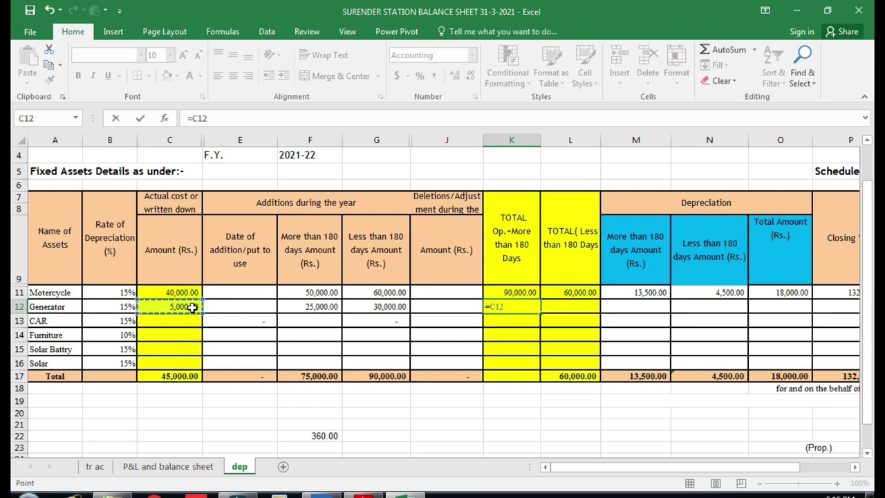
{"action": "type", "text": "+"}
{"action": "left_click", "coordinate": [299, 307]}
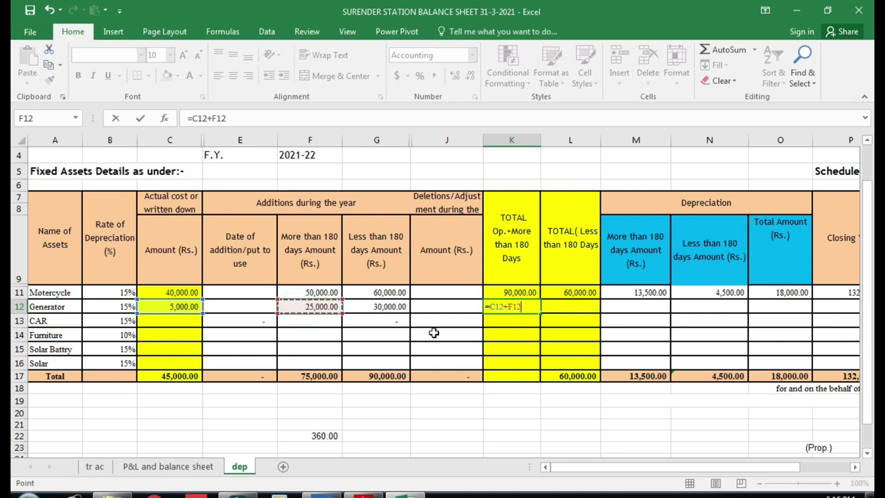
{"action": "key", "text": "Return"}
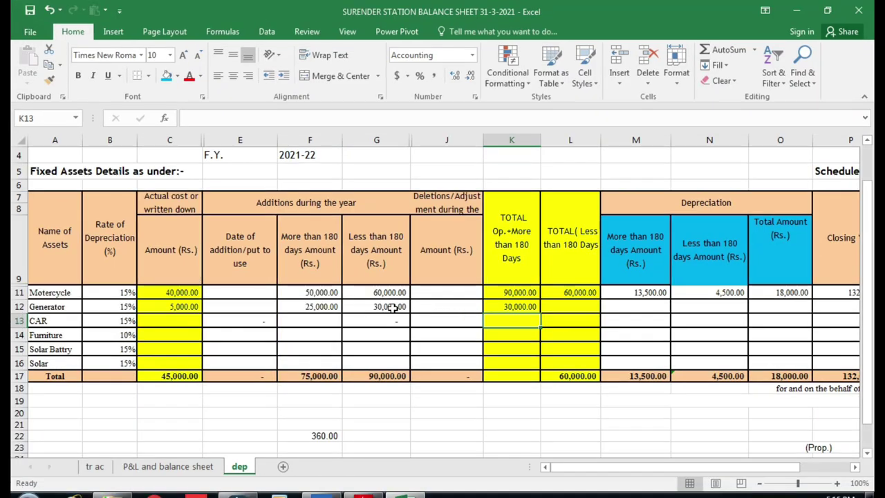
- Correct the Generator's under-180-days addition in G12 to 35,000
{"action": "left_click", "coordinate": [391, 309]}
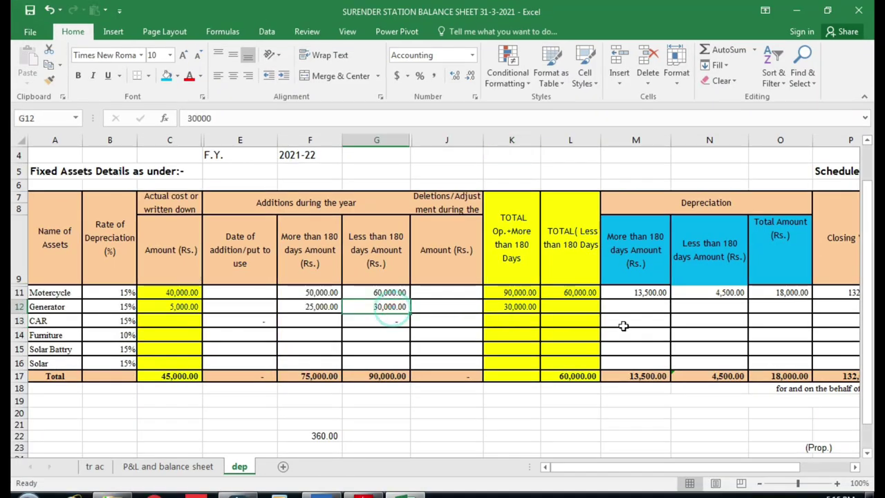
{"action": "type", "text": "35000"}
{"action": "key", "text": "Return"}
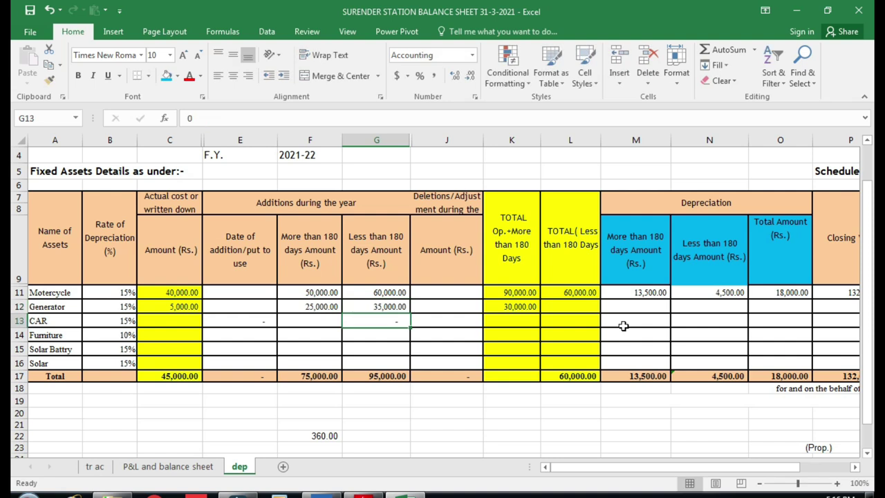
{"action": "key", "text": "Up"}
{"action": "key", "text": "Right"}
{"action": "key", "text": "Right"}
{"action": "key", "text": "Right"}
{"action": "key", "text": "Left"}
{"action": "key", "text": "Right"}
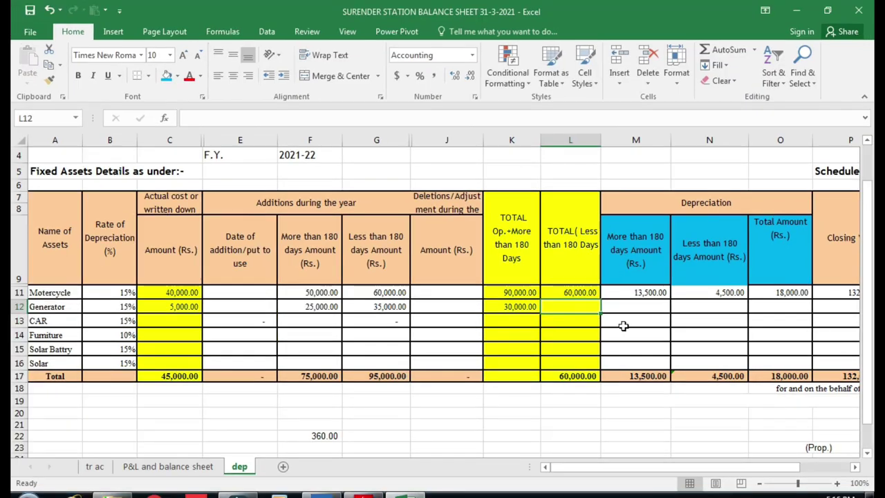
- Enter =G12 in L12 for the 35,000 under-180-days total
{"action": "type", "text": "="}
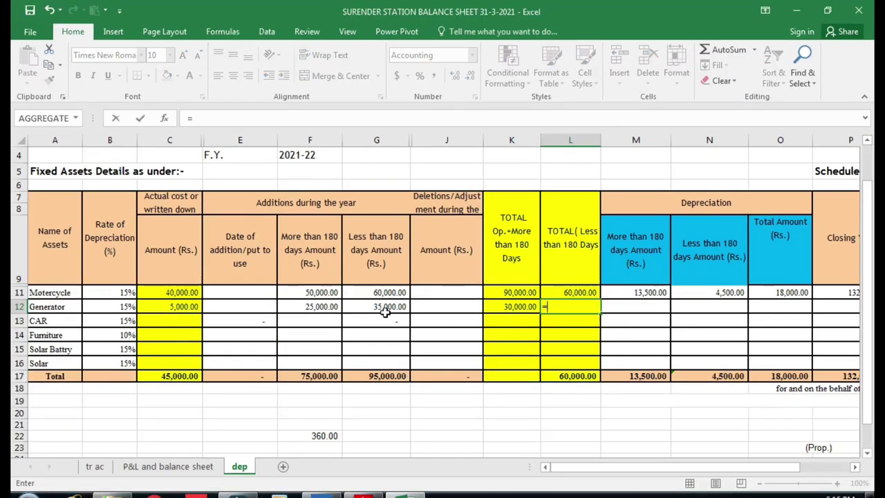
{"action": "left_click", "coordinate": [376, 307]}
{"action": "key", "text": "Return"}
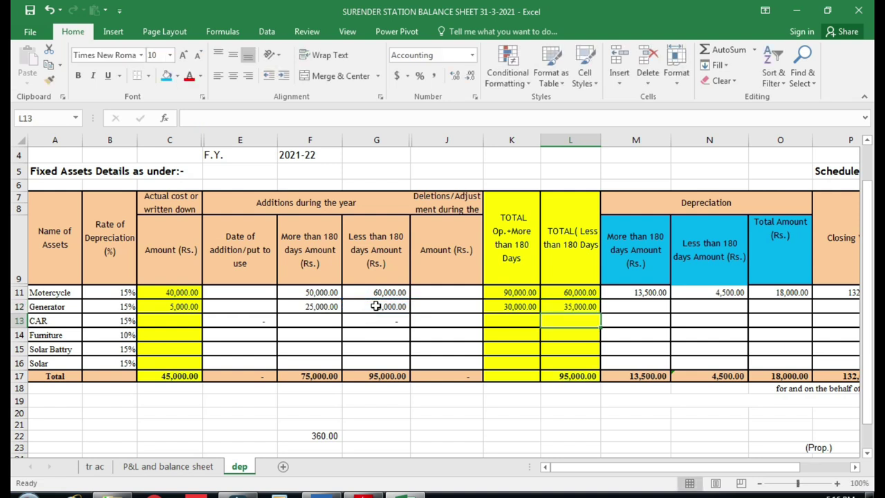
{"action": "key", "text": "Up"}
{"action": "key", "text": "Right"}
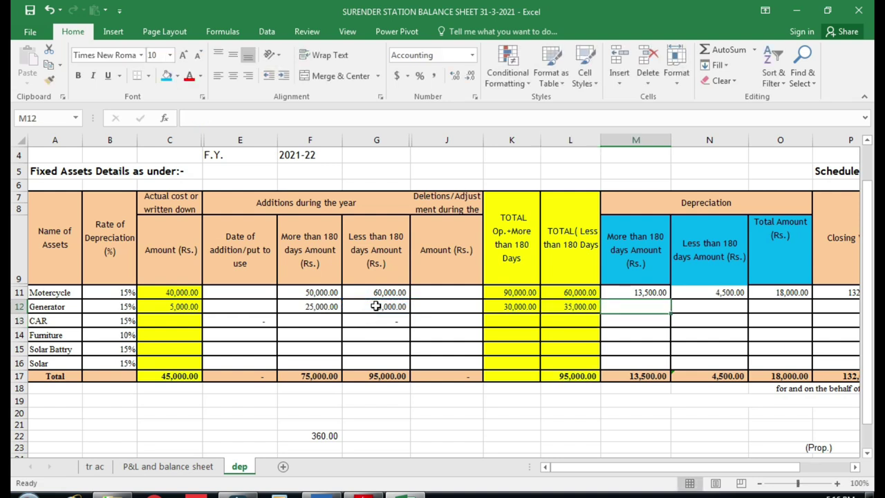
- Review the Generator's total and depreciation cells in row 12
{"action": "left_click", "coordinate": [512, 307]}
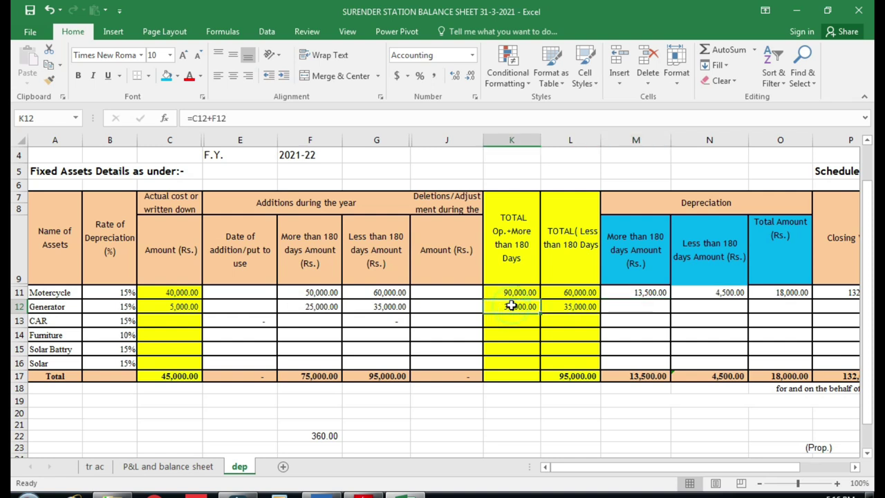
{"action": "left_click", "coordinate": [626, 308]}
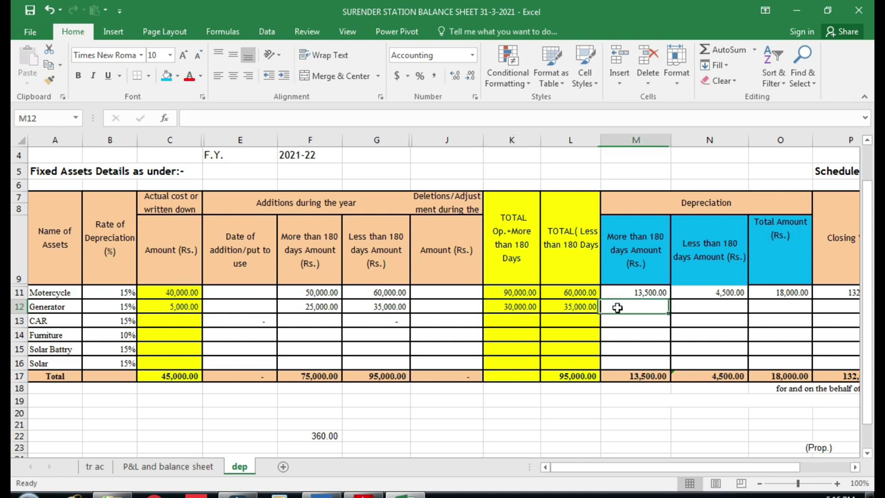
{"action": "left_click", "coordinate": [695, 307]}
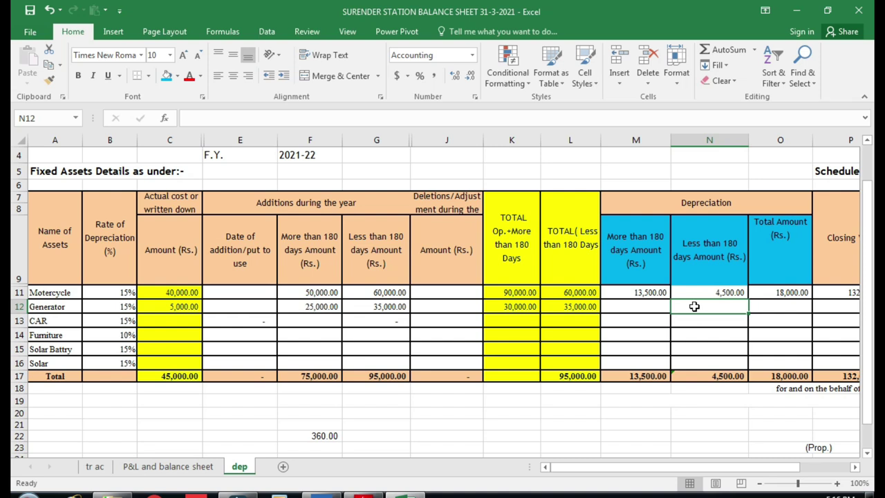
{"action": "key", "text": "Left"}
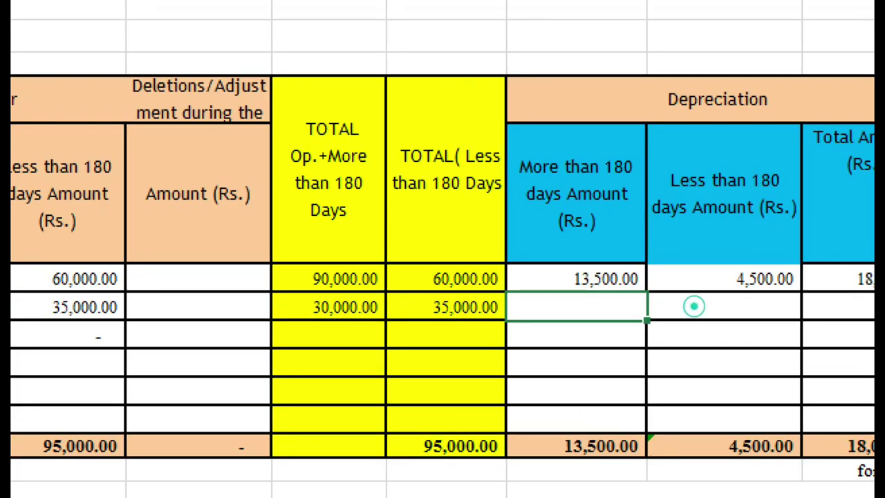
{"action": "left_click", "coordinate": [277, 306]}
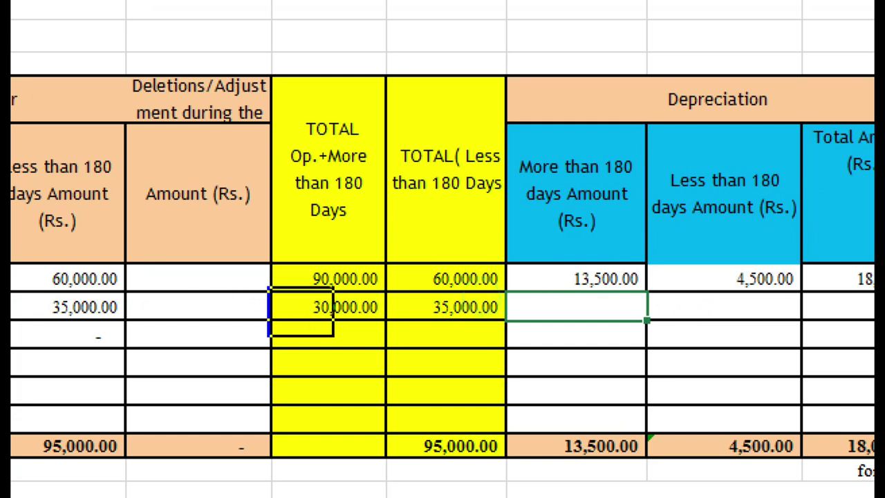
{"action": "left_click_drag", "start_coordinate": [523, 302], "coordinate": [553, 298]}
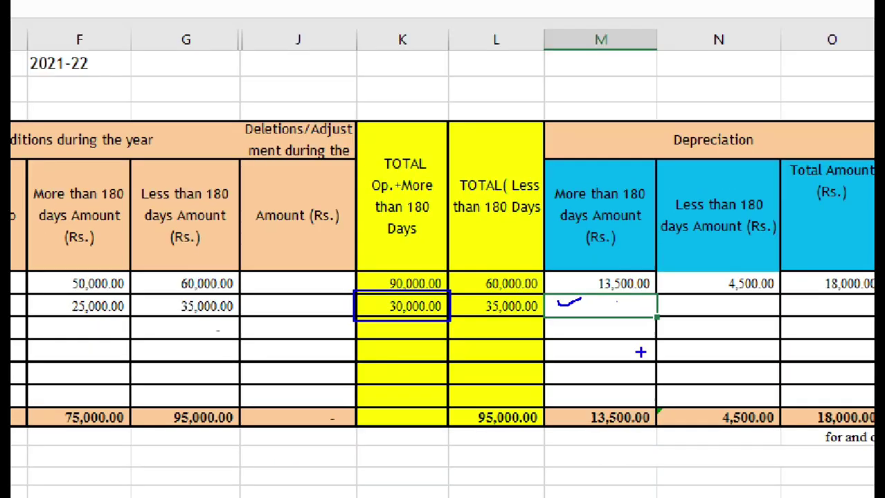
{"action": "key", "text": "Escape"}
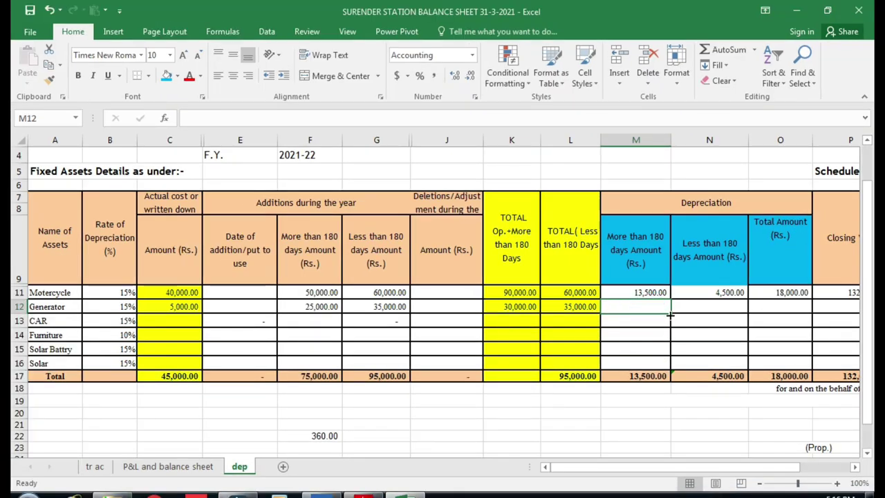
- Enter =K12*B12 in M12, giving 4,500.00 over-180-days depreciation
{"action": "type", "text": "="}
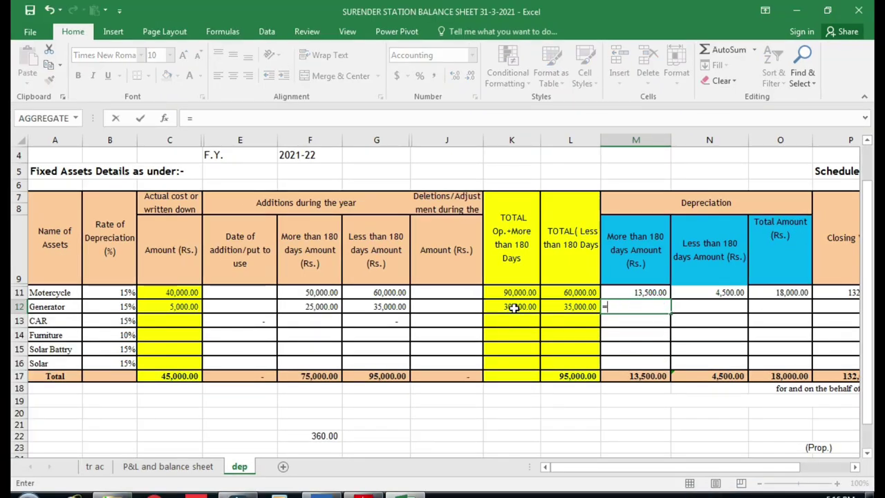
{"action": "left_click", "coordinate": [514, 308]}
{"action": "type", "text": "*"}
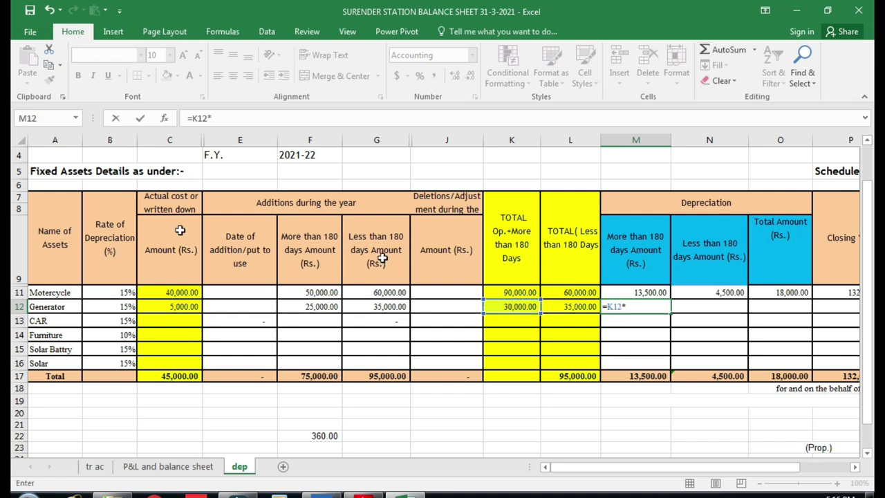
{"action": "left_click", "coordinate": [105, 307]}
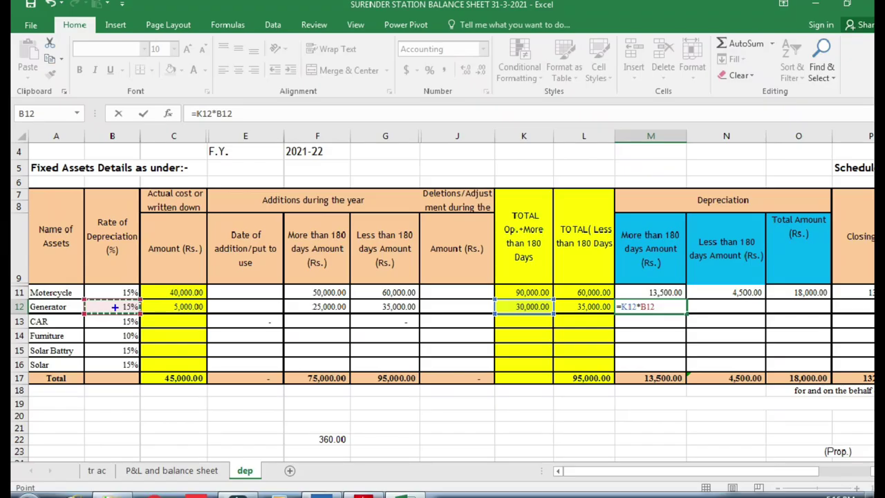
{"action": "key", "text": "Return"}
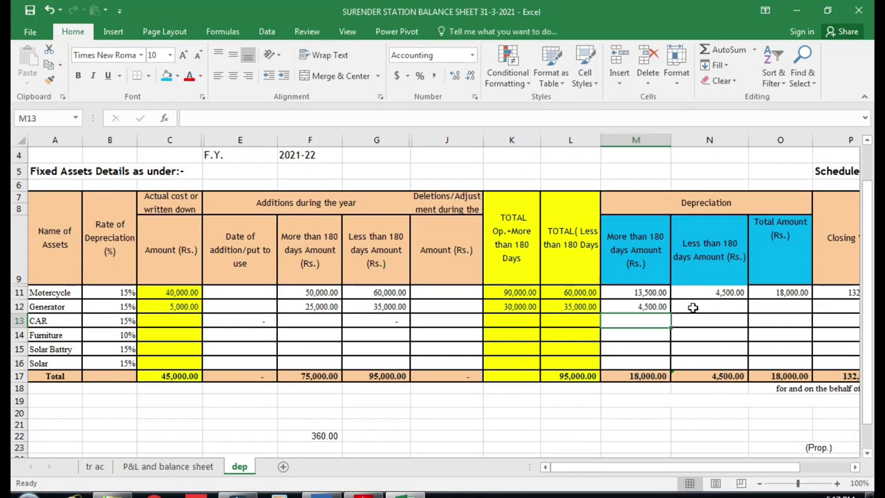
{"action": "left_click", "coordinate": [696, 306]}
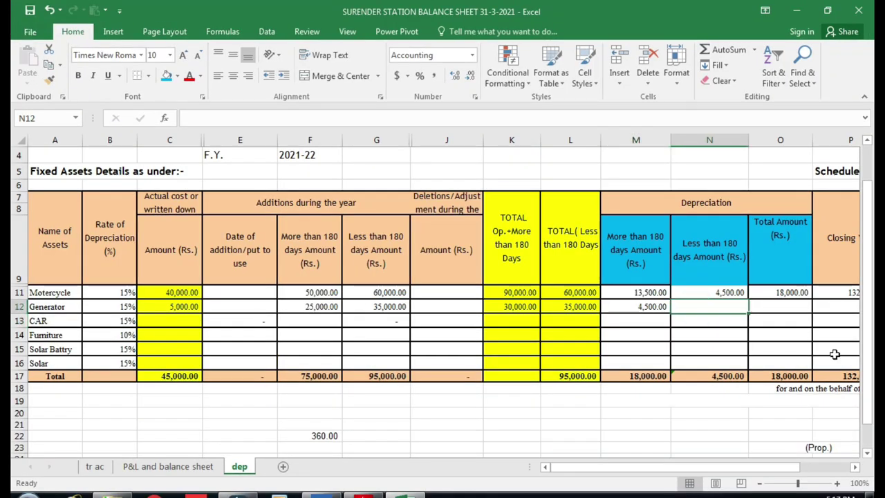
- Enter =L12*B12/2 in N12 so the Generator shows 2,625.00 half-rate depreciation
{"action": "type", "text": "="}
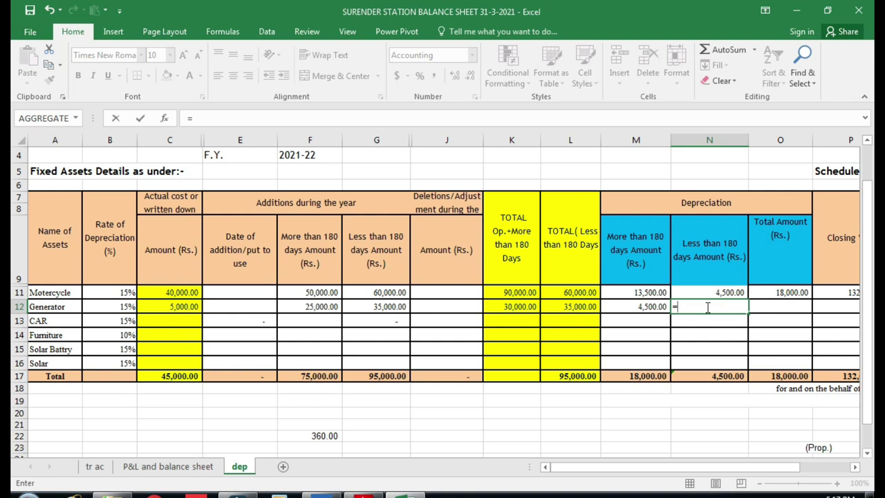
{"action": "left_click", "coordinate": [585, 307]}
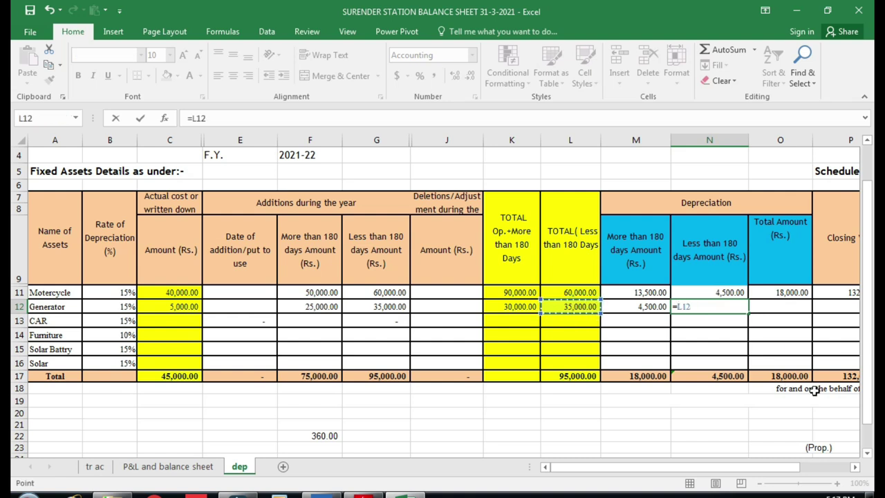
{"action": "type", "text": "*"}
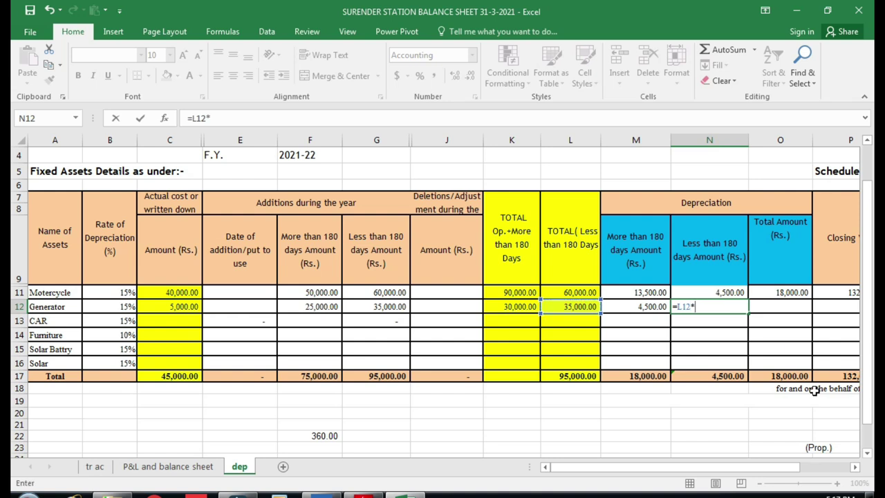
{"action": "left_click", "coordinate": [112, 307]}
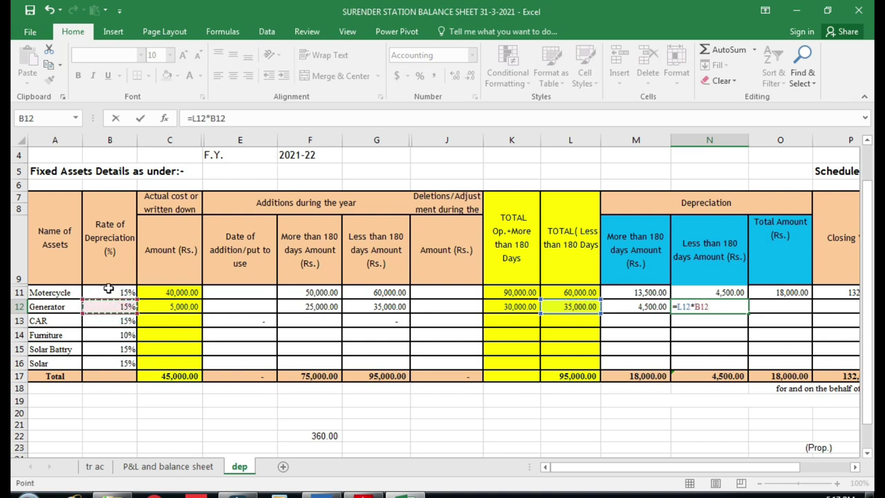
{"action": "type", "text": "/2"}
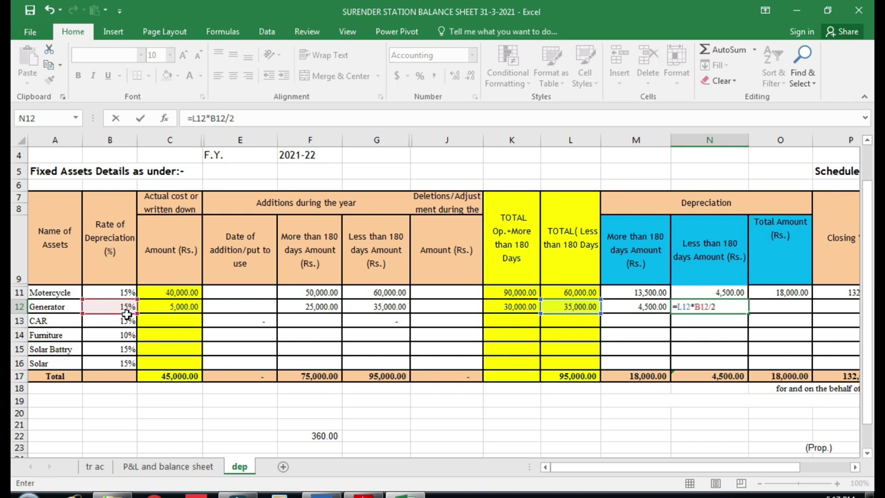
{"action": "key", "text": "Return"}
{"action": "key", "text": "Up"}
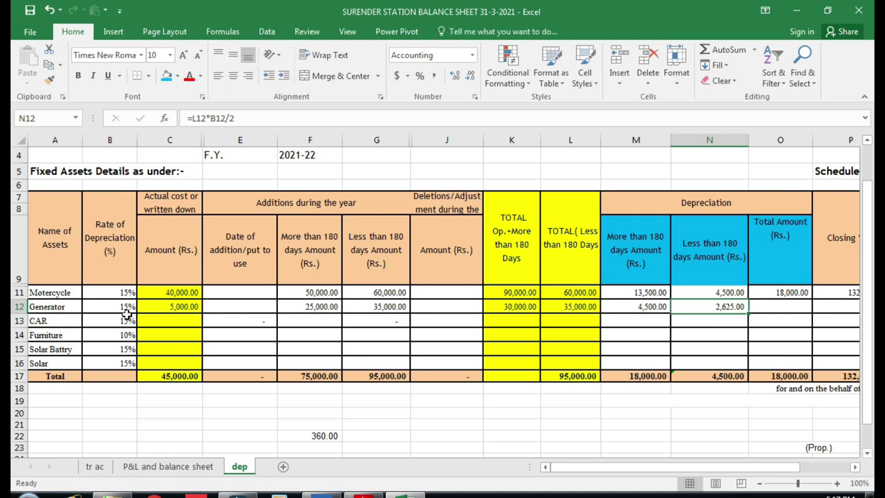
{"action": "key", "text": "Right"}
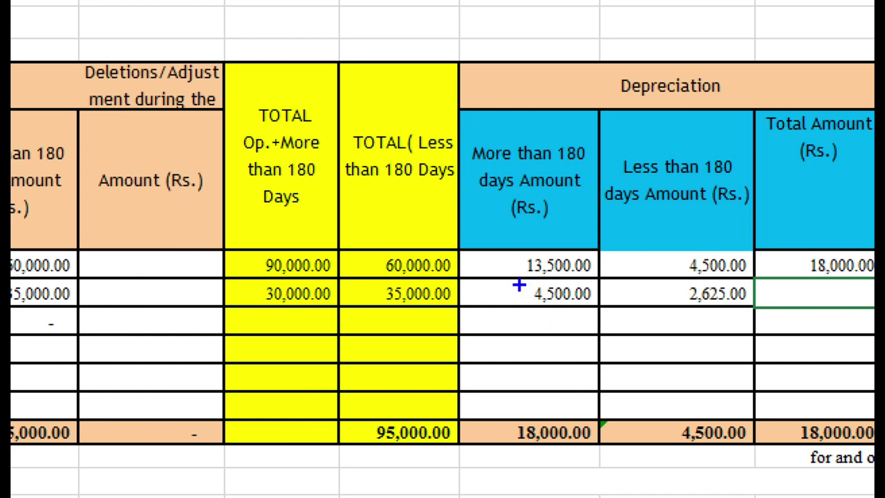
{"action": "left_click_drag", "start_coordinate": [498, 275], "coordinate": [600, 315]}
{"action": "left_click_drag", "start_coordinate": [643, 278], "coordinate": [757, 304]}
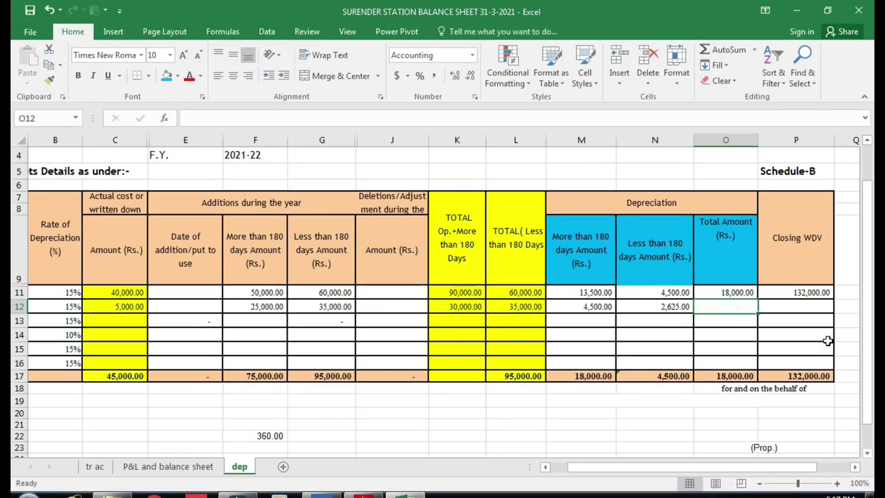
- Enter =N12+M12 in O12 for 7,125.00 total Generator depreciation
{"action": "type", "text": "="}
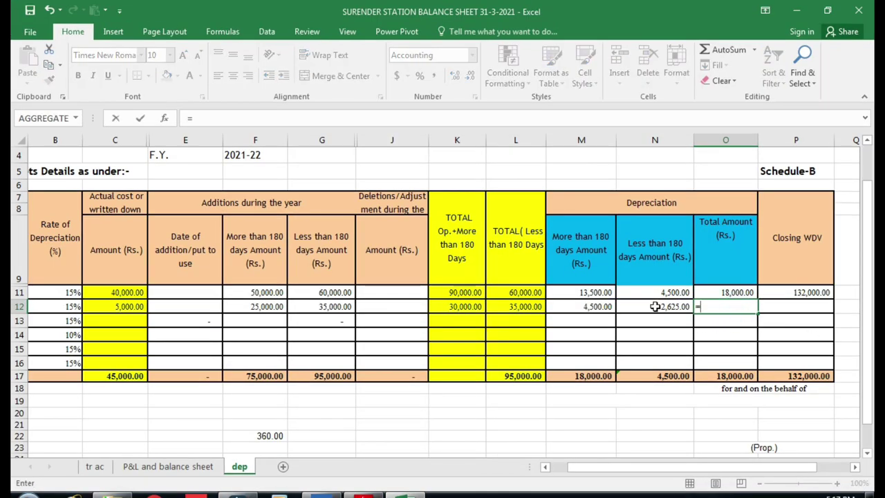
{"action": "left_click", "coordinate": [655, 306]}
{"action": "type", "text": "+"}
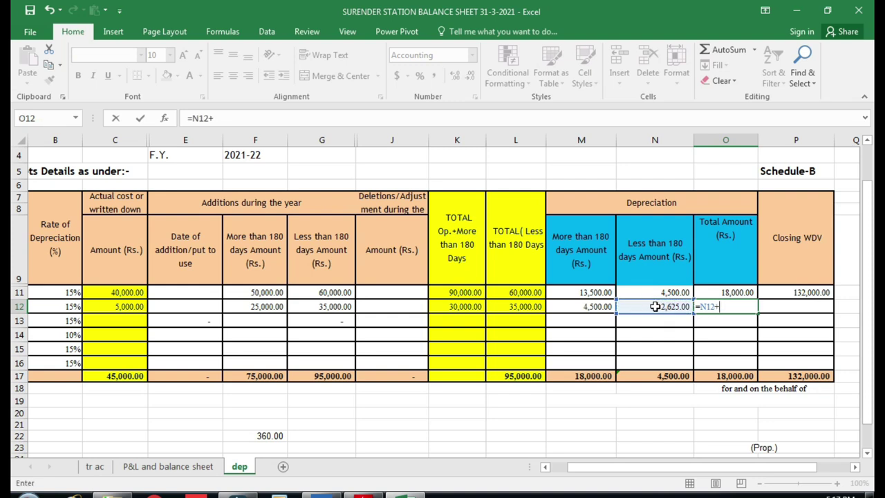
{"action": "left_click", "coordinate": [591, 307]}
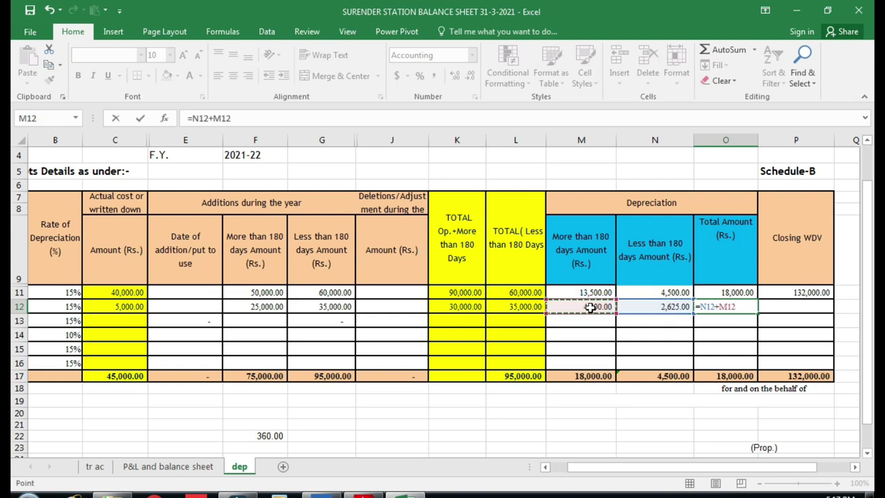
{"action": "key", "text": "ctrl+Return"}
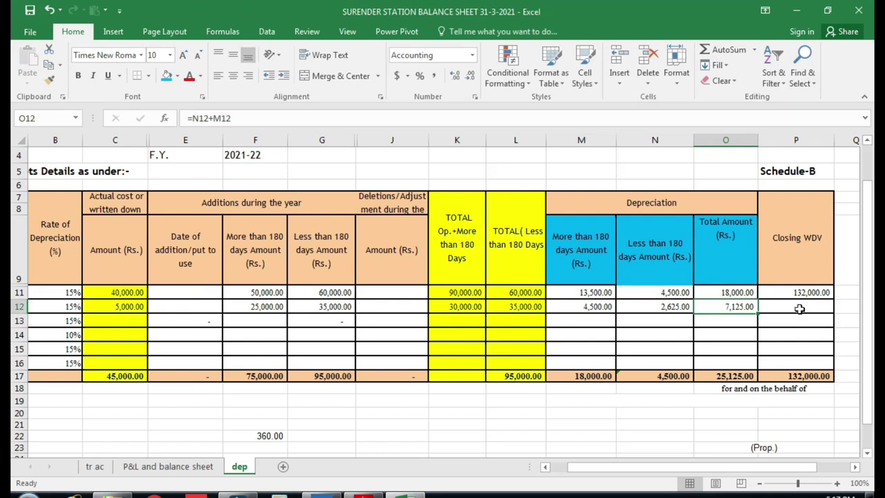
- Enter +K12+L12-O12 in P12, giving a 57,875.00 closing WDV
{"action": "left_click", "coordinate": [801, 308]}
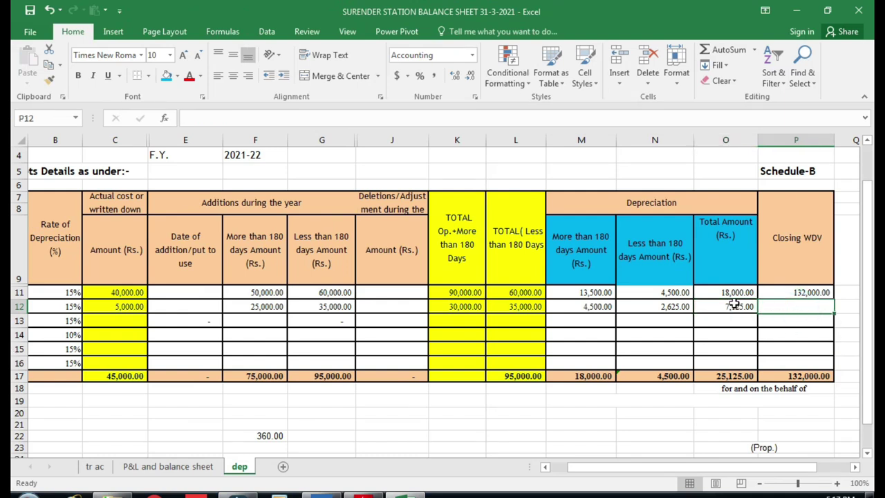
{"action": "type", "text": "+"}
{"action": "left_click", "coordinate": [470, 307]}
{"action": "type", "text": "+"}
{"action": "left_click", "coordinate": [500, 307]}
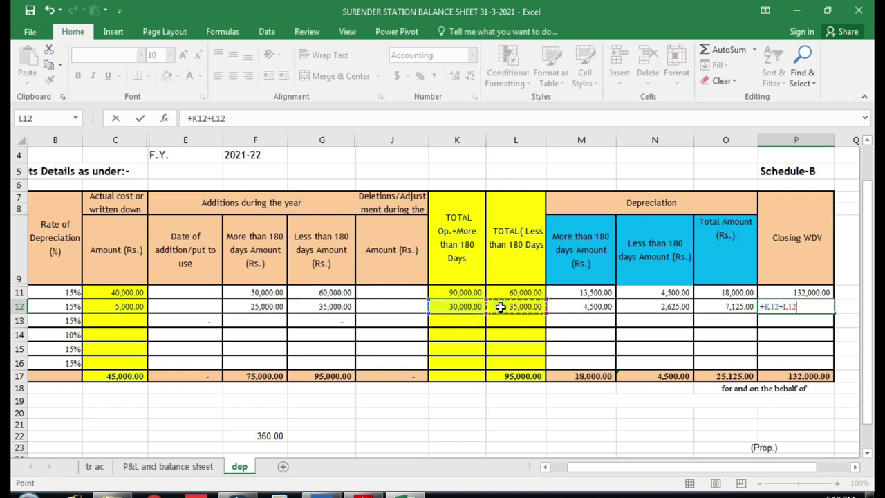
{"action": "type", "text": "-"}
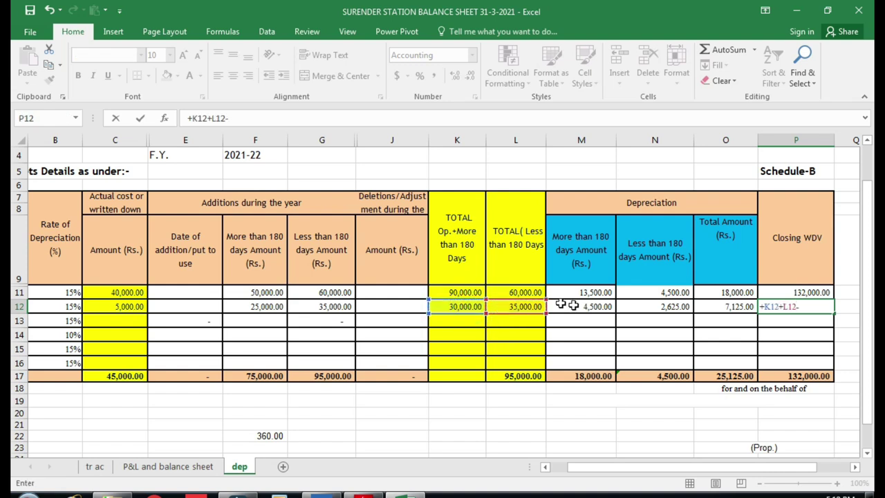
{"action": "left_click", "coordinate": [738, 307]}
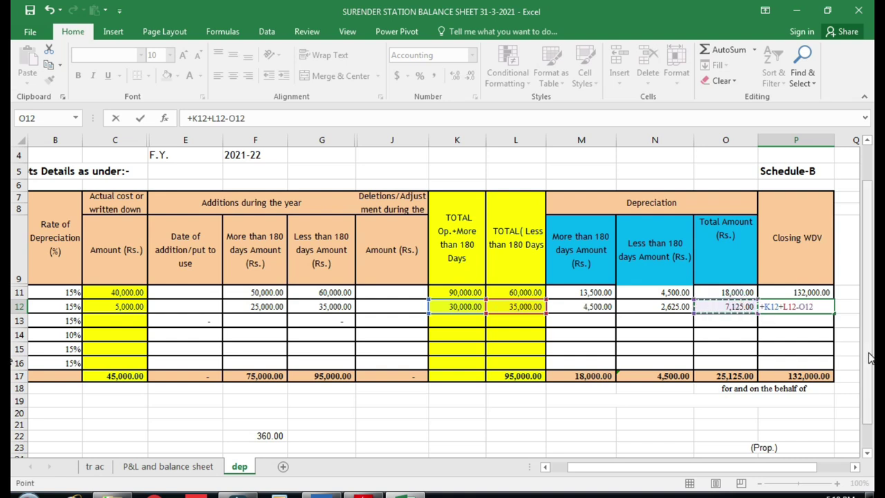
{"action": "key", "text": "Return"}
{"action": "key", "text": "Up"}
{"action": "scroll", "coordinate": [870, 357], "scroll_direction": "left", "scroll_amount": 1}
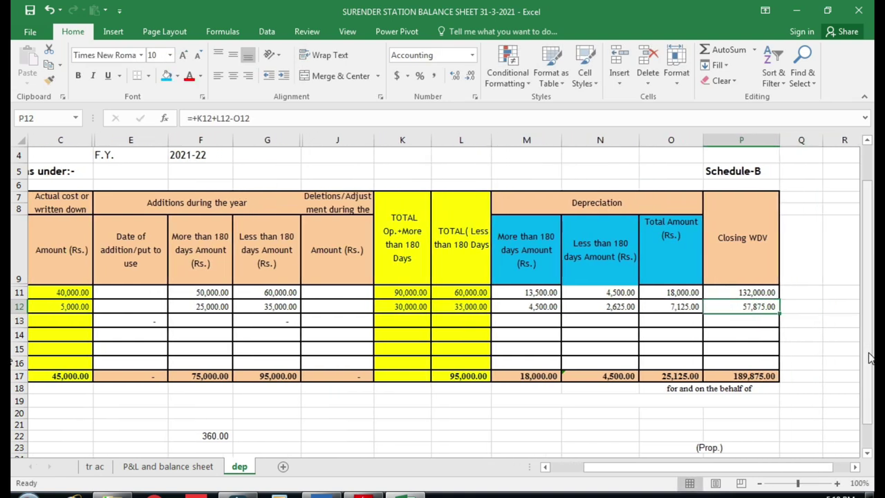
{"action": "key", "text": "Left"}
{"action": "key", "text": "Left"}
{"action": "key", "text": "Left"}
{"action": "key", "text": "Left"}
{"action": "key", "text": "Left"}
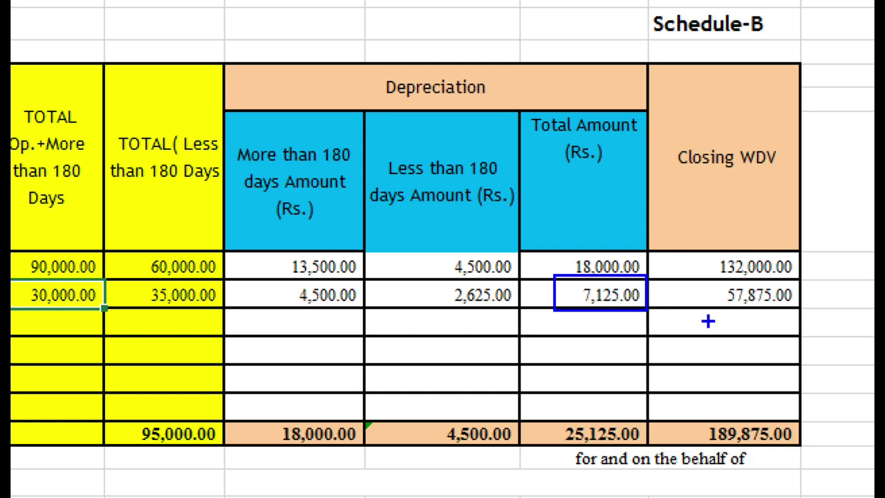
{"action": "mouse_move", "coordinate": [711, 281]}
{"action": "left_mouse_down"}
{"action": "mouse_move", "coordinate": [785, 275]}
{"action": "mouse_move", "coordinate": [707, 279]}
{"action": "left_mouse_up"}
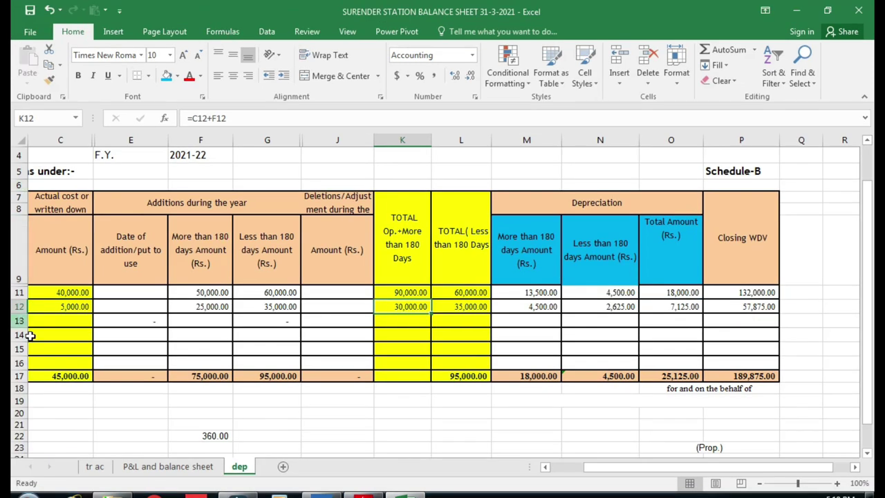
{"action": "left_click_drag", "start_coordinate": [635, 468], "coordinate": [632, 464]}
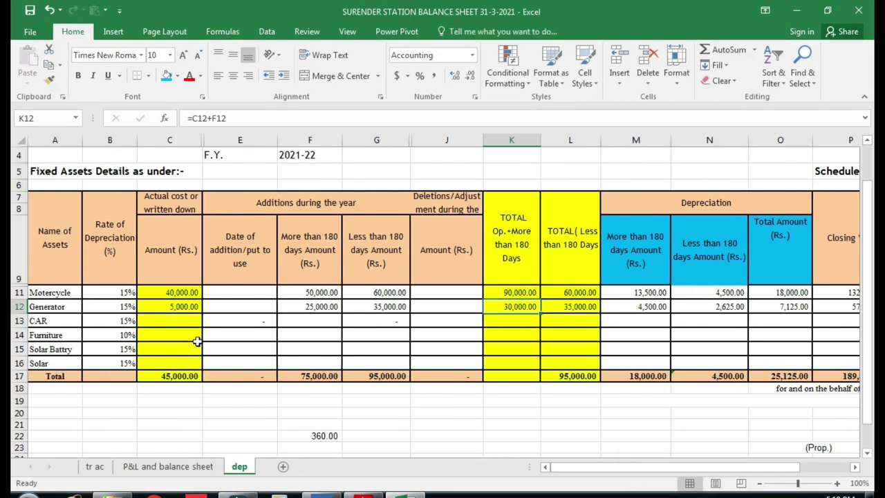